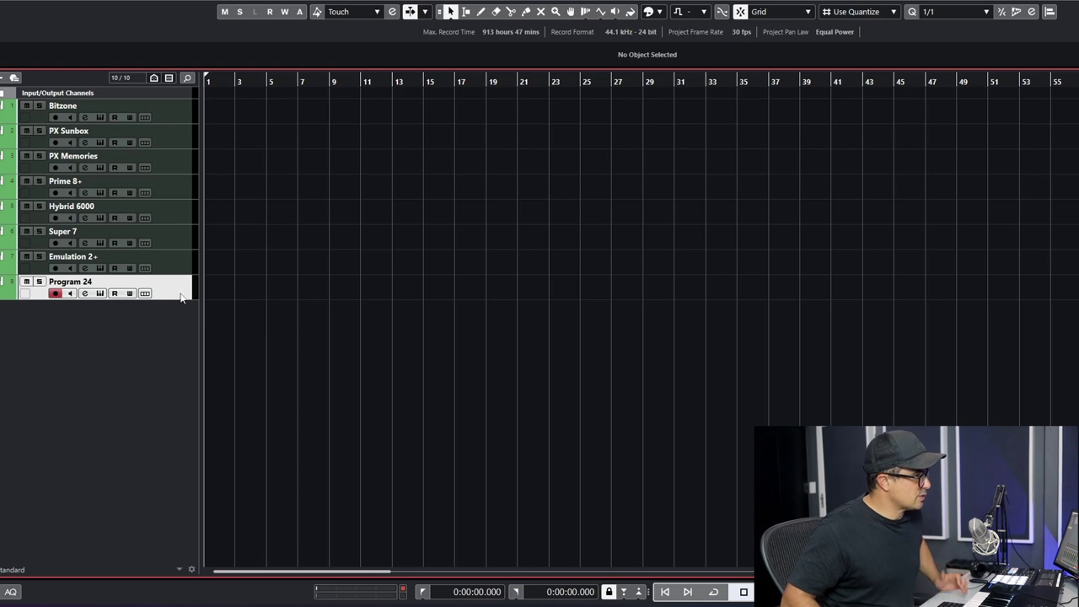
Open the Program 24 track's instrument, move its window beside the track list, and load the Nikita preset.
click(99, 295)
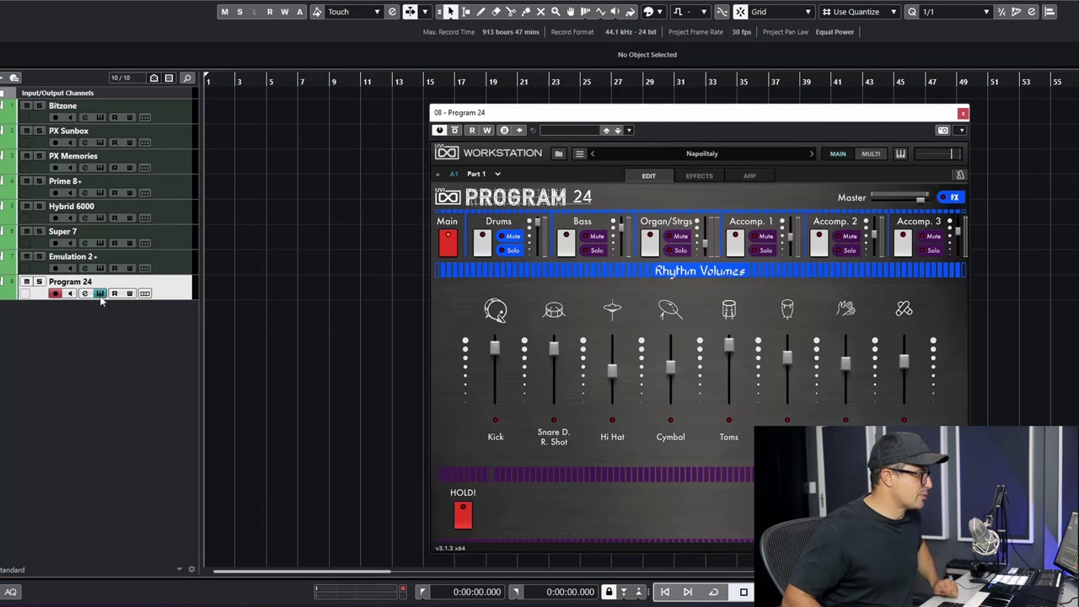
drag(666, 120, 469, 90)
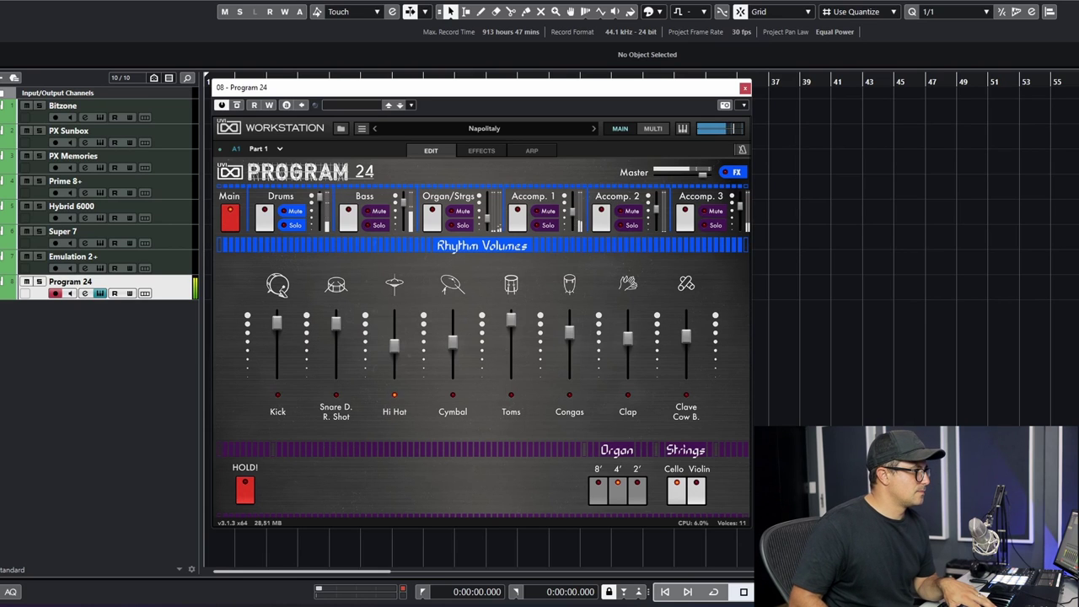
click(591, 130)
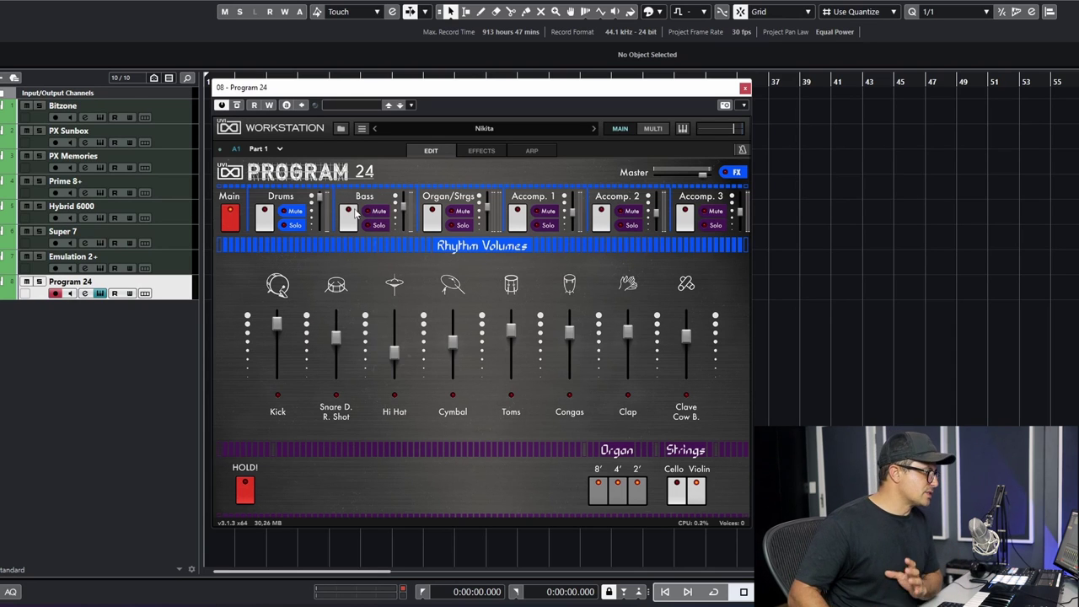
Examine the Bass, Organ/Strgs, Accomp. 1 and Drums part settings of the Nikita preset.
click(355, 221)
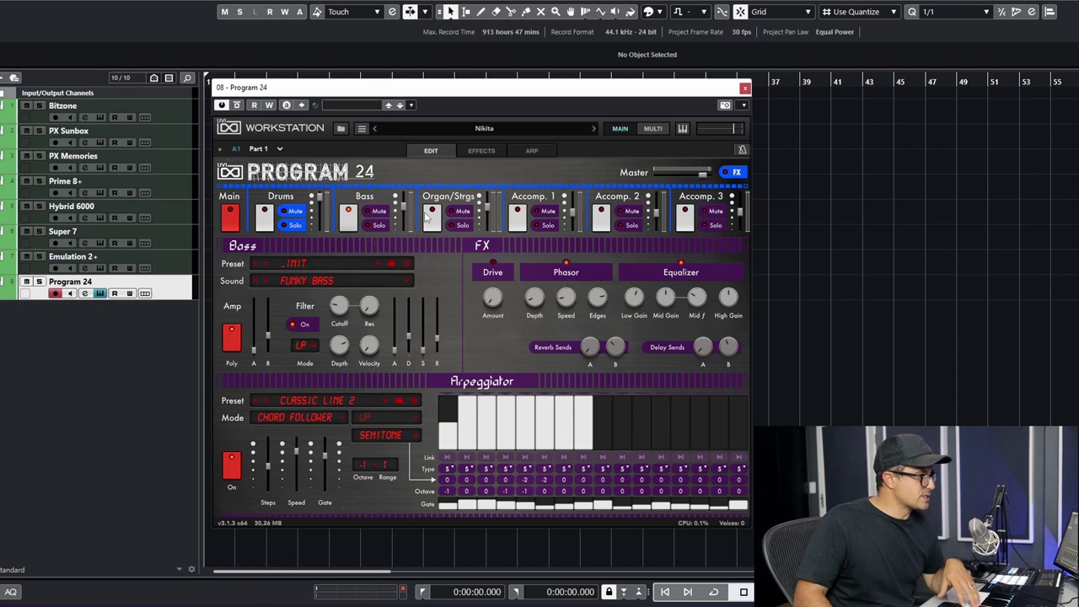
click(431, 219)
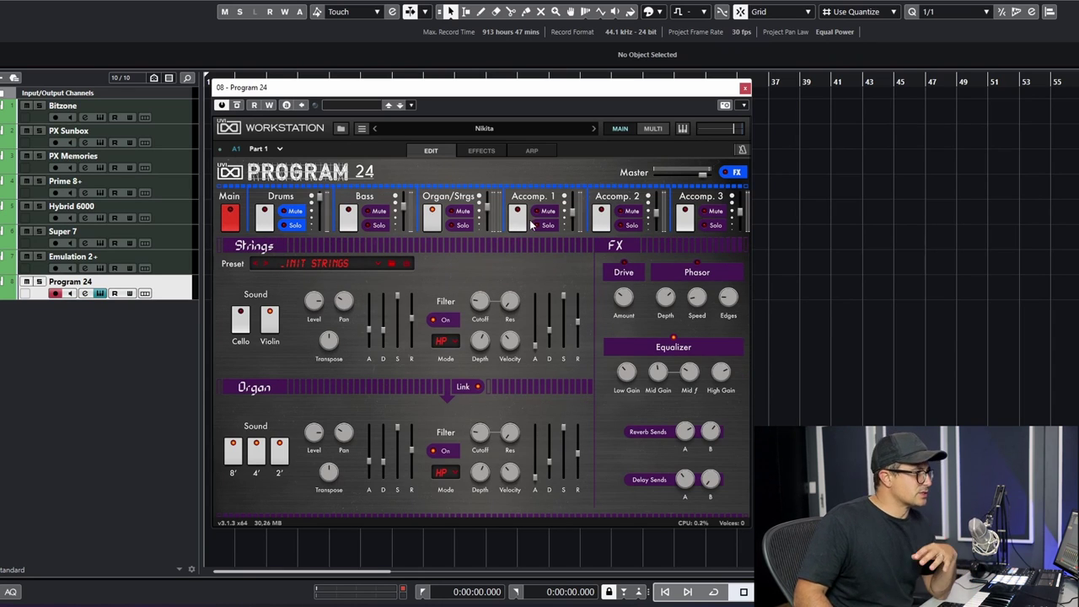
click(523, 223)
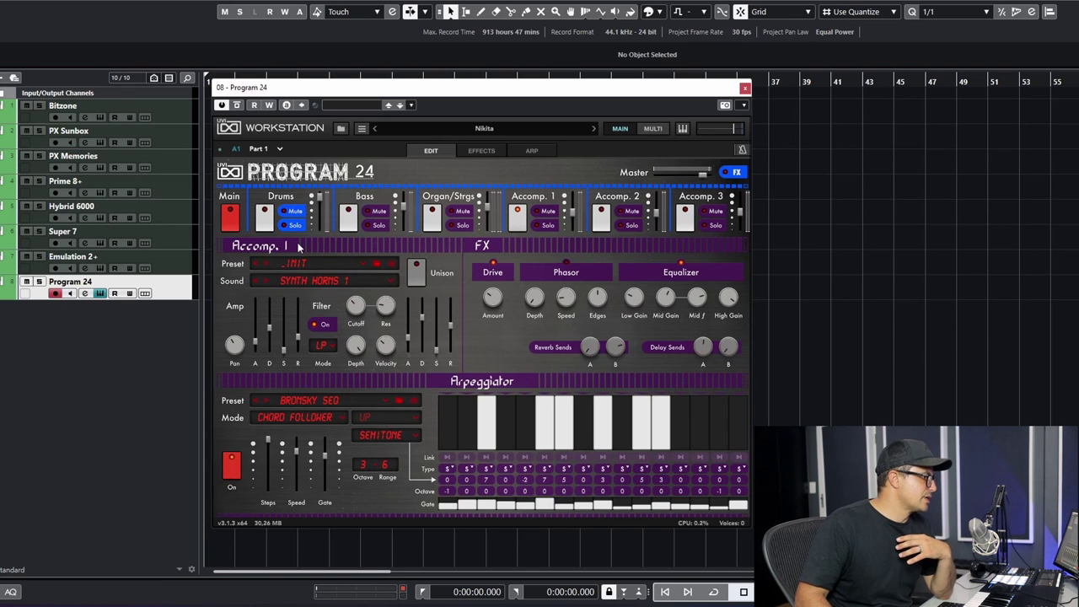
click(264, 220)
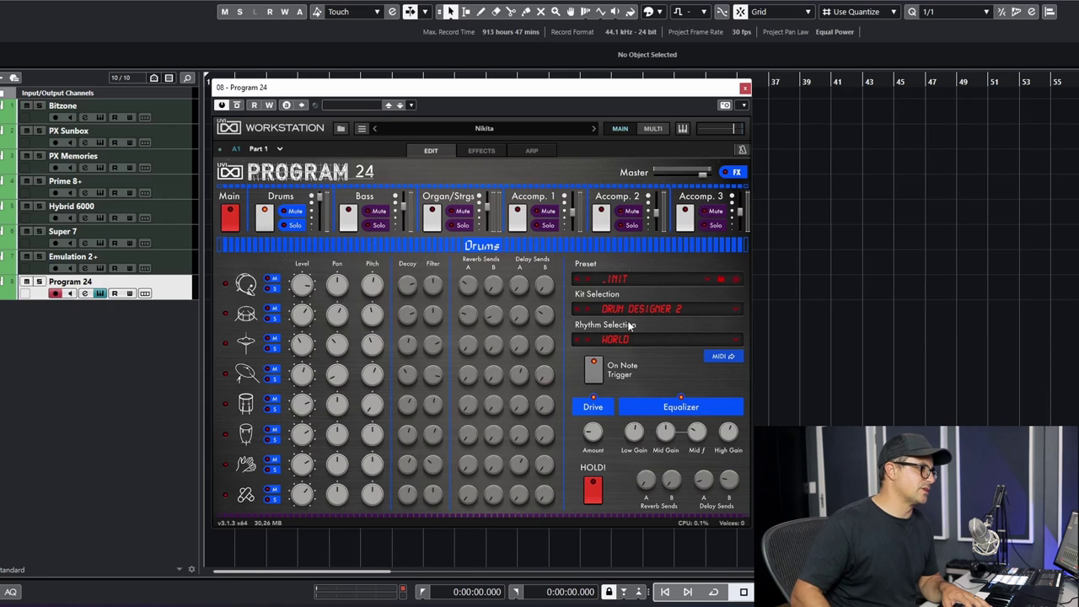
Load 3 Strings from Program 24's Single Instruments category and change its sound preset to Mellow Coton.
click(341, 129)
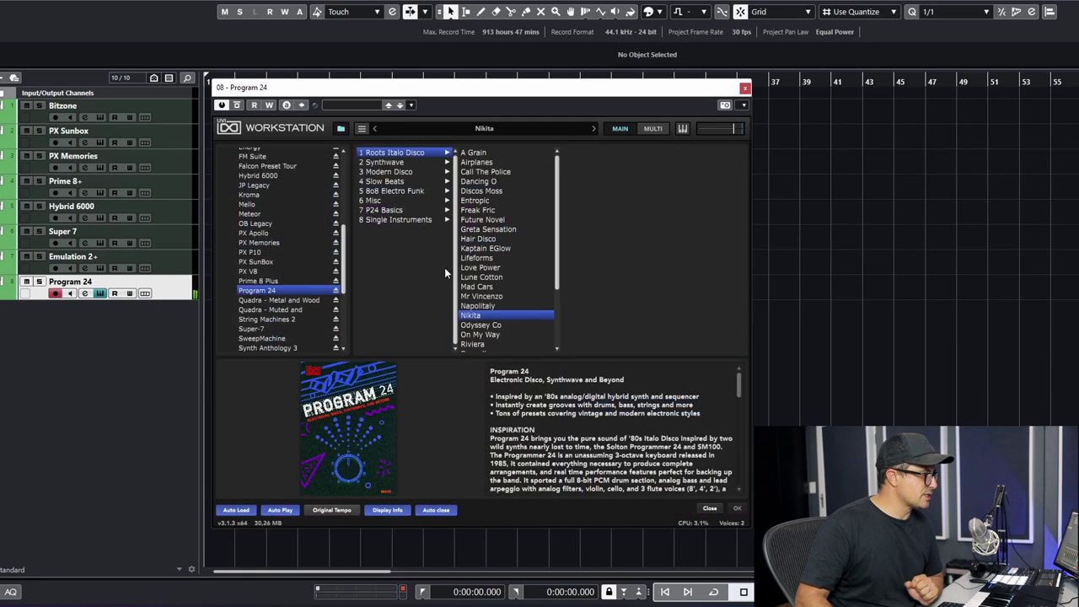
click(392, 221)
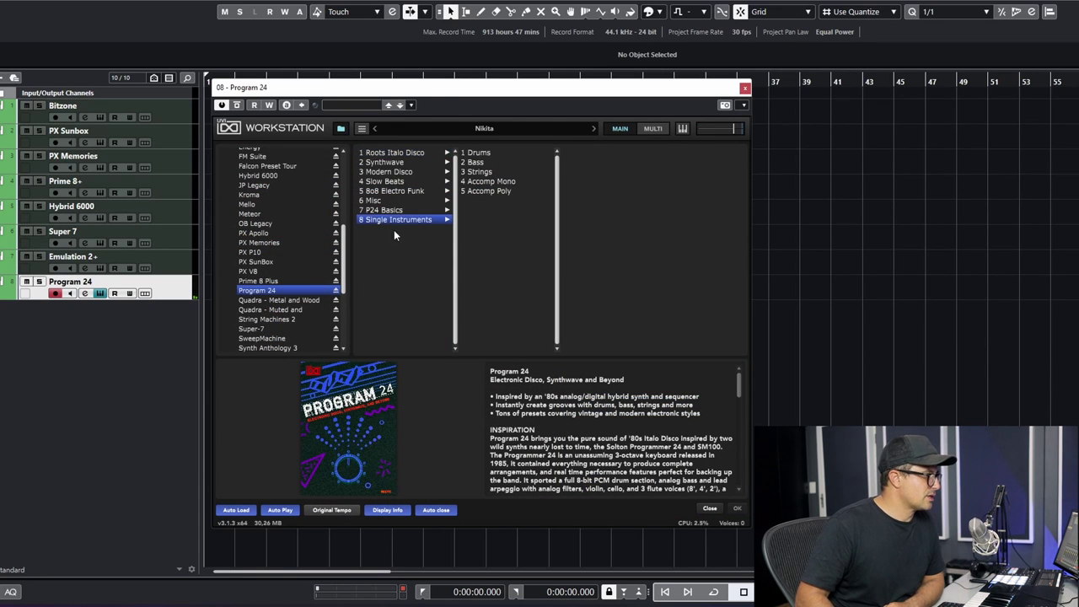
click(482, 164)
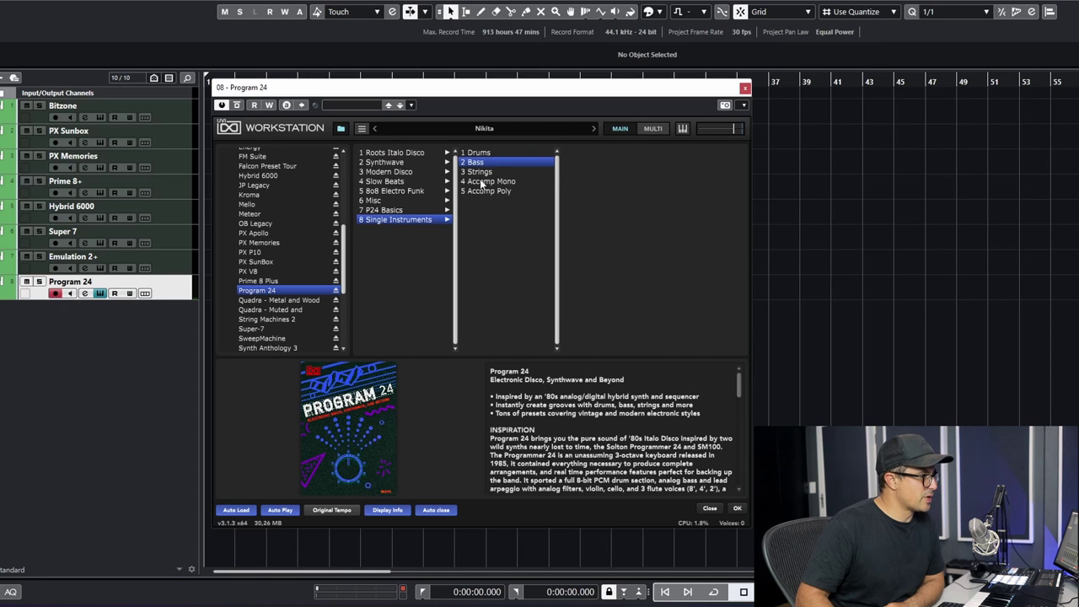
click(485, 172)
double_click(488, 172)
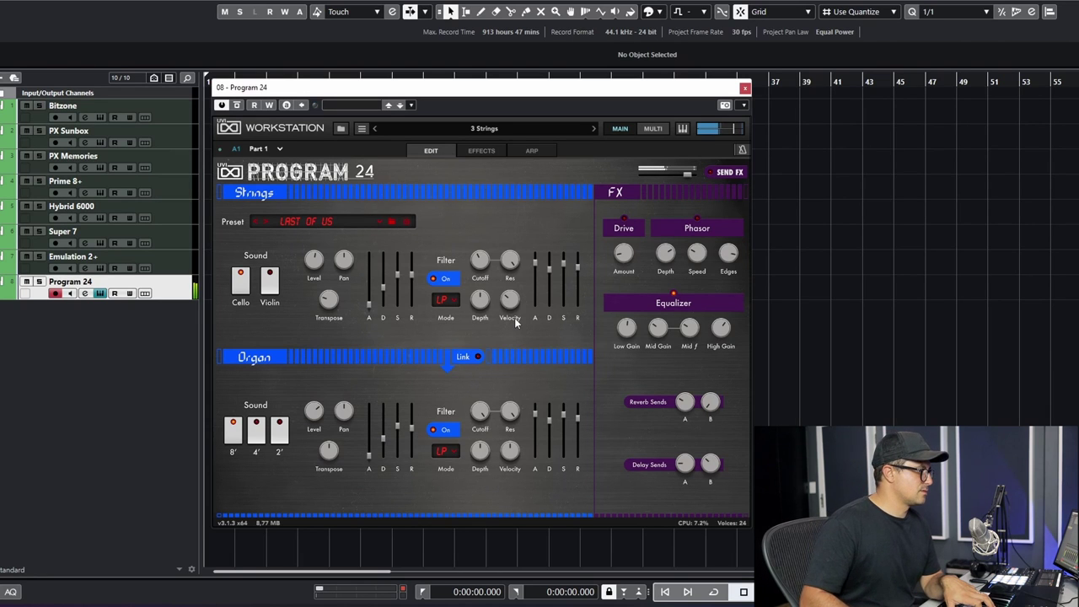
click(264, 221)
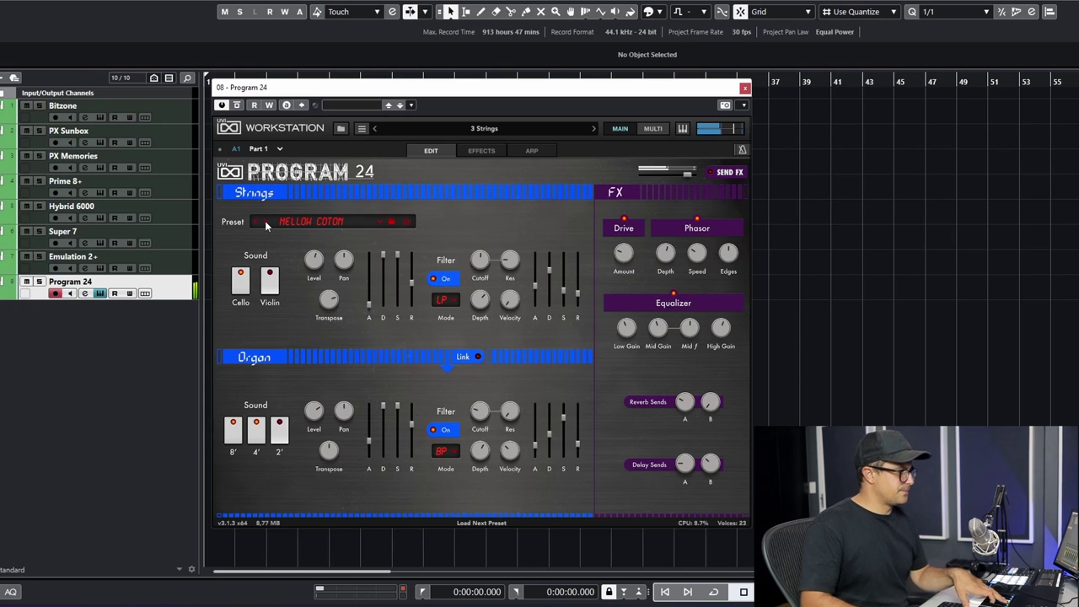
Open the Emulation 2+ instrument beside the track list and load the Emulation III sound Swoop String into part A.
key(Up)
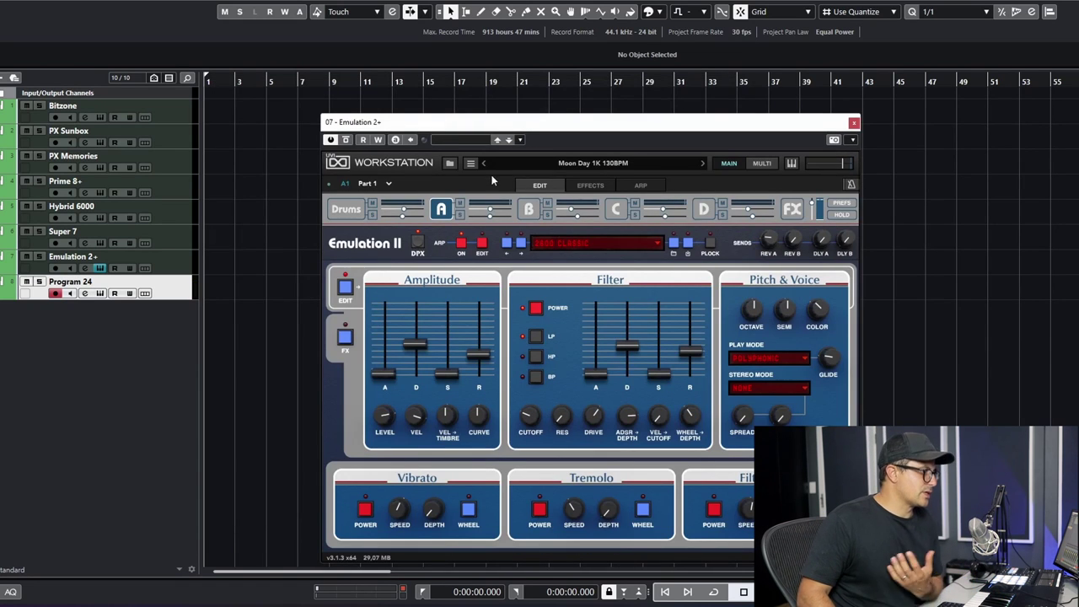
drag(489, 131, 362, 93)
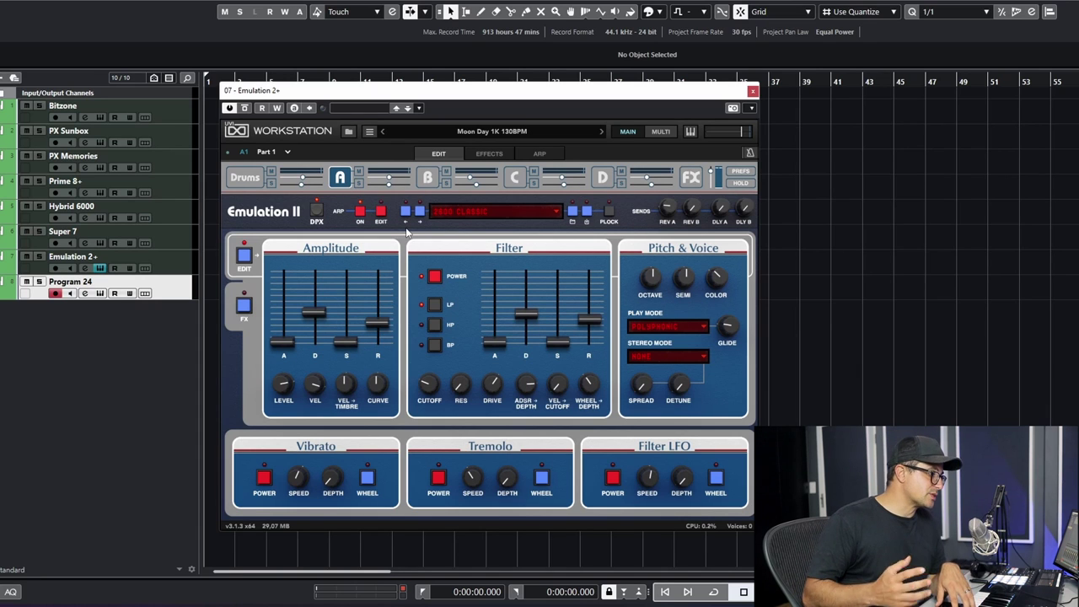
click(473, 212)
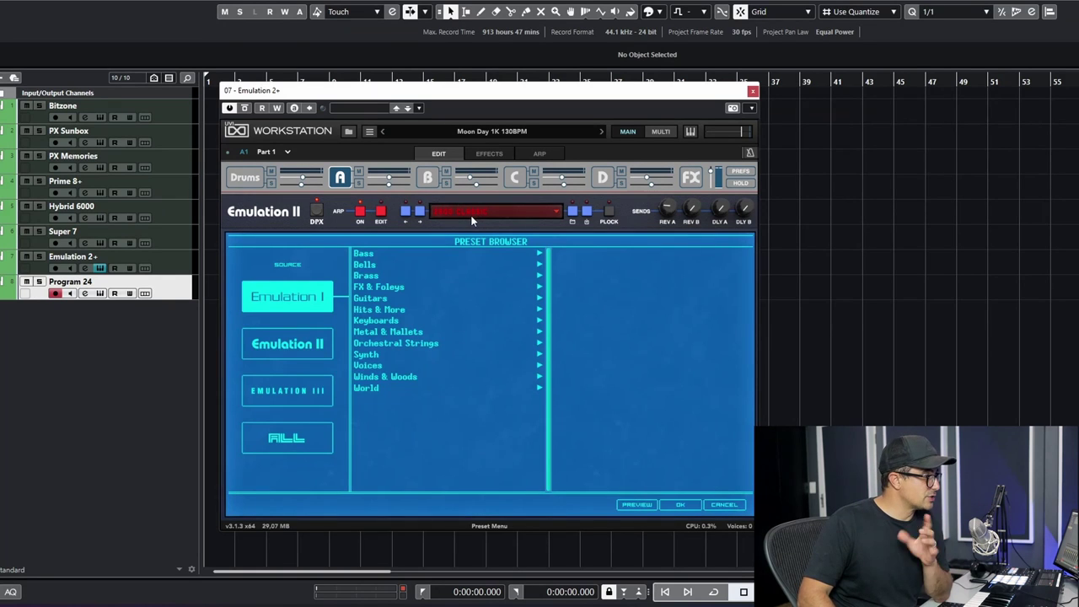
click(306, 389)
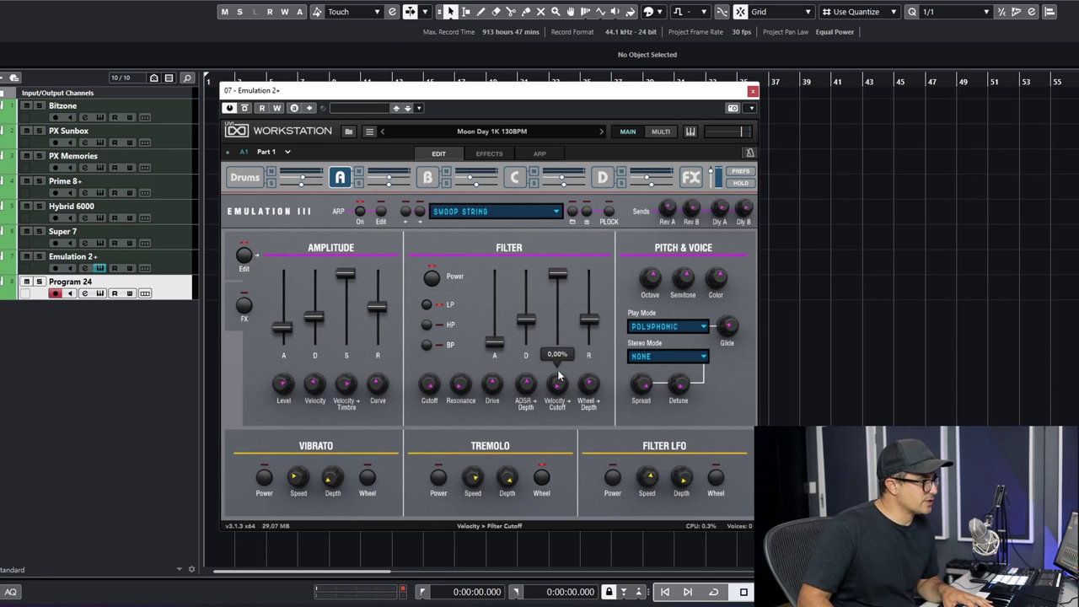
Examine the Drums, A, B, C and D parts of the Moon Day 1K 130BPM multi.
click(243, 178)
click(340, 177)
click(427, 177)
click(518, 177)
click(601, 177)
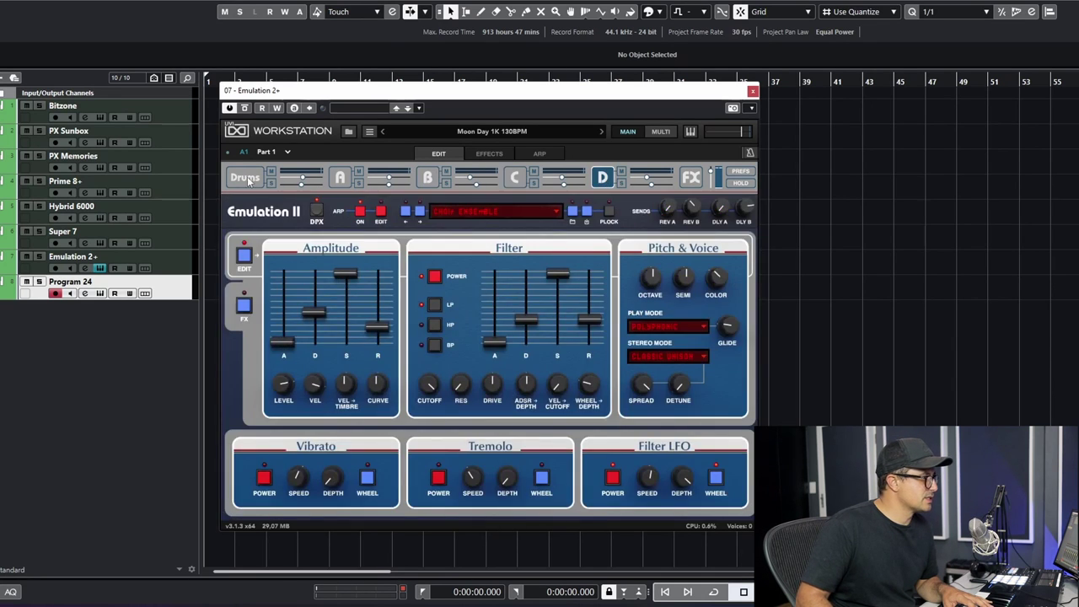
click(244, 178)
Select the Emulation 2+ track and load the Textures patch from the Emulation III Strings category.
click(382, 133)
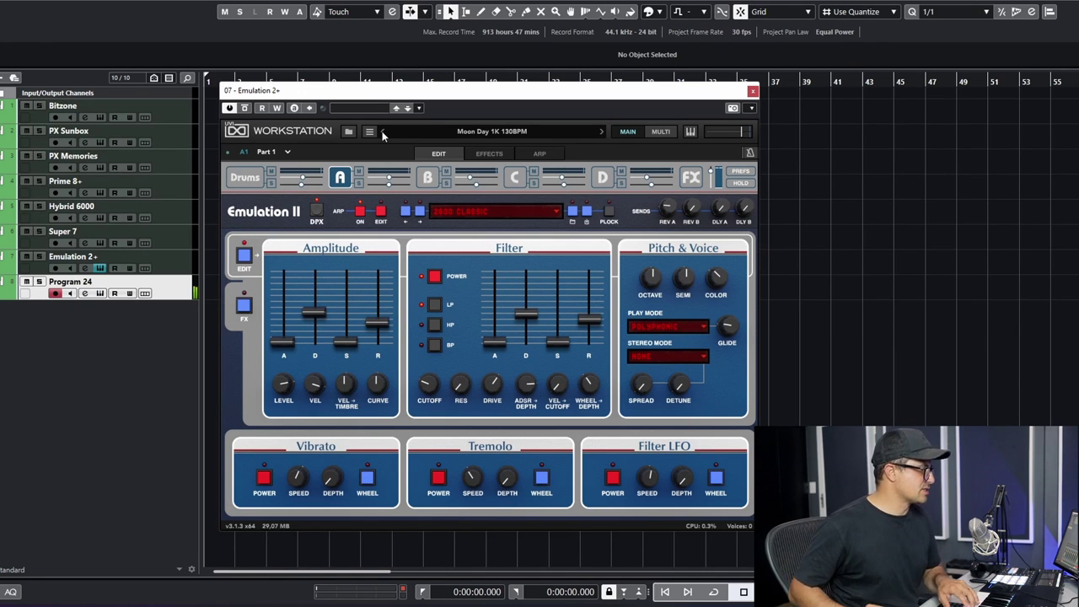
key(Up)
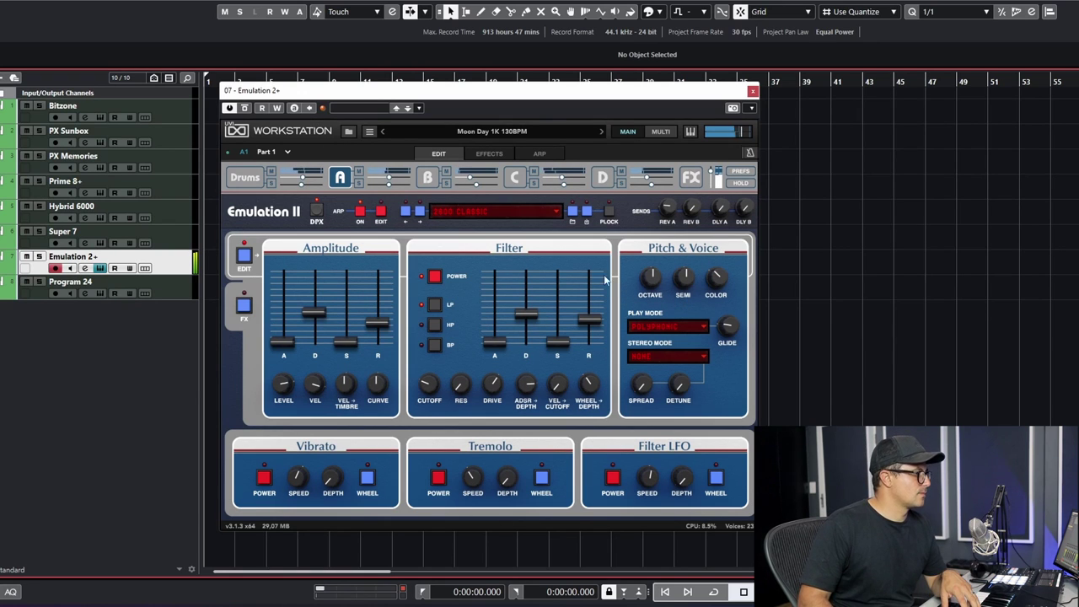
click(347, 133)
click(510, 212)
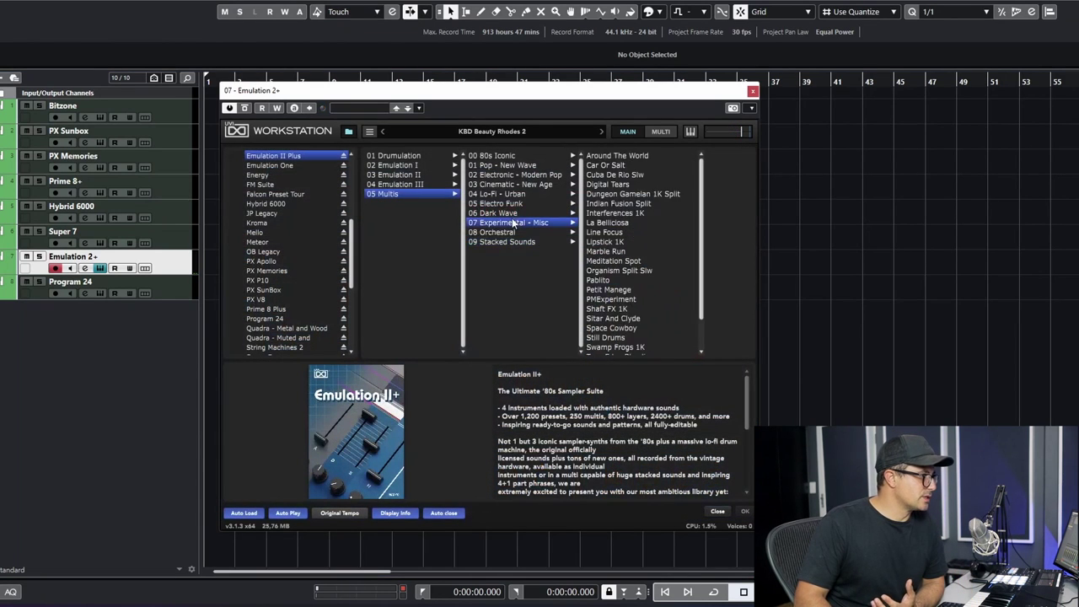
click(404, 175)
click(398, 184)
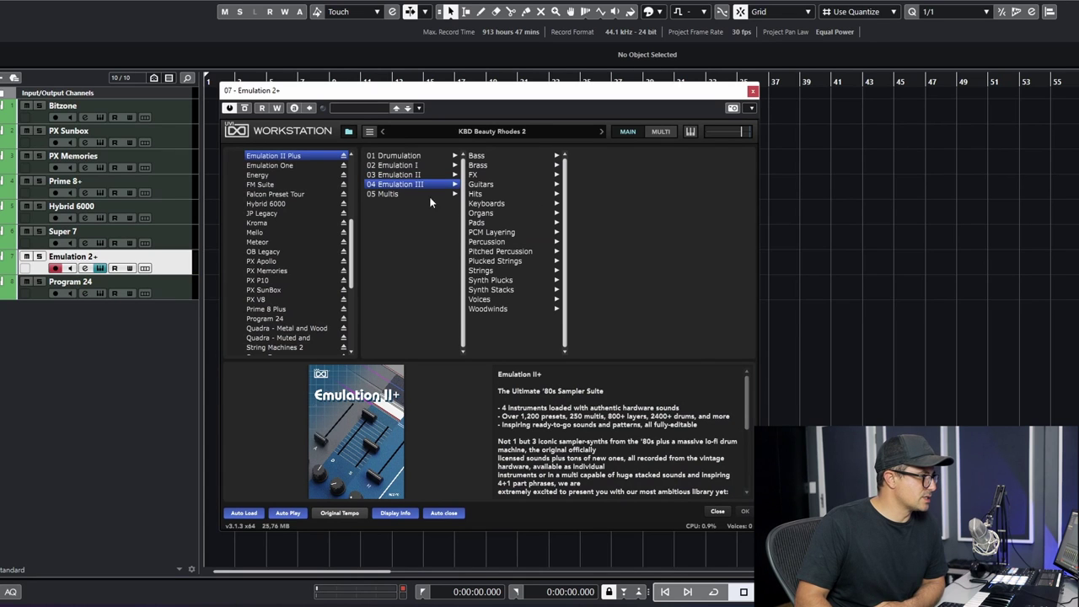
click(479, 261)
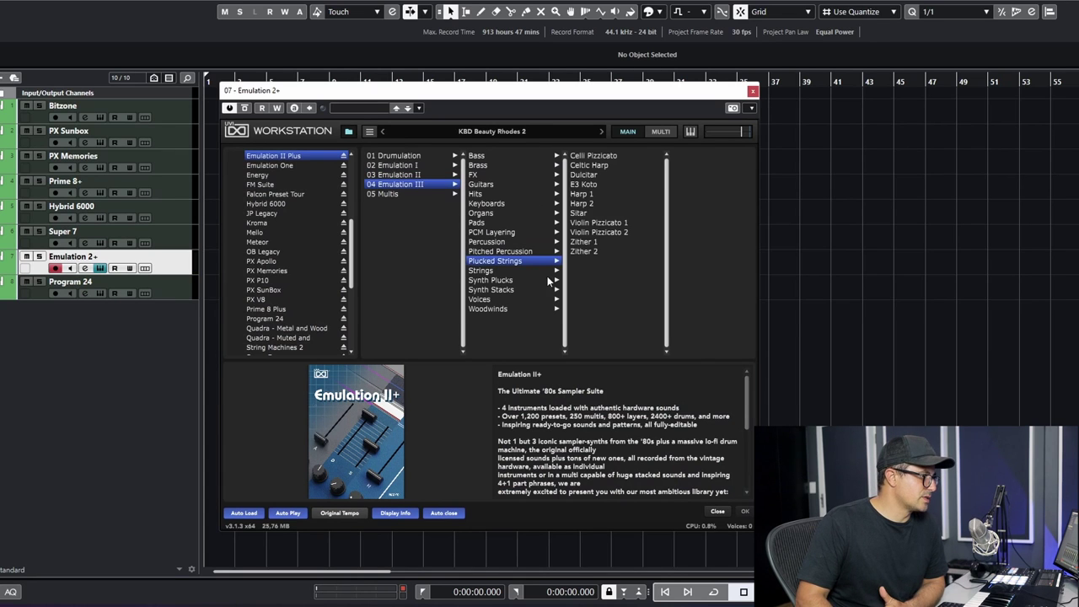
click(480, 270)
double_click(590, 272)
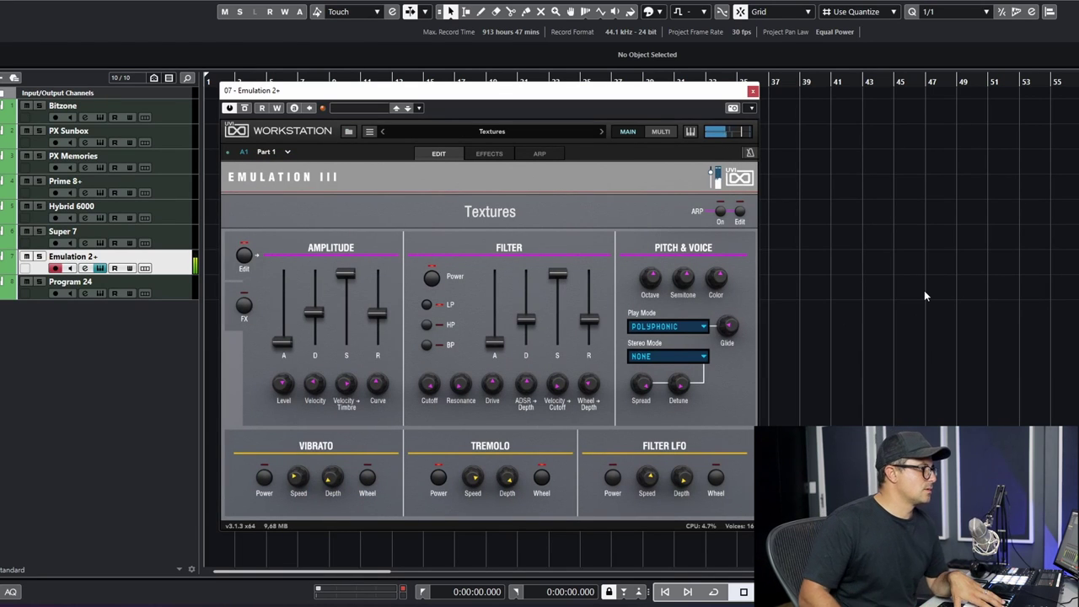
Load the Channeling drum patch from the Drumulation category into Emulation 2+.
click(348, 132)
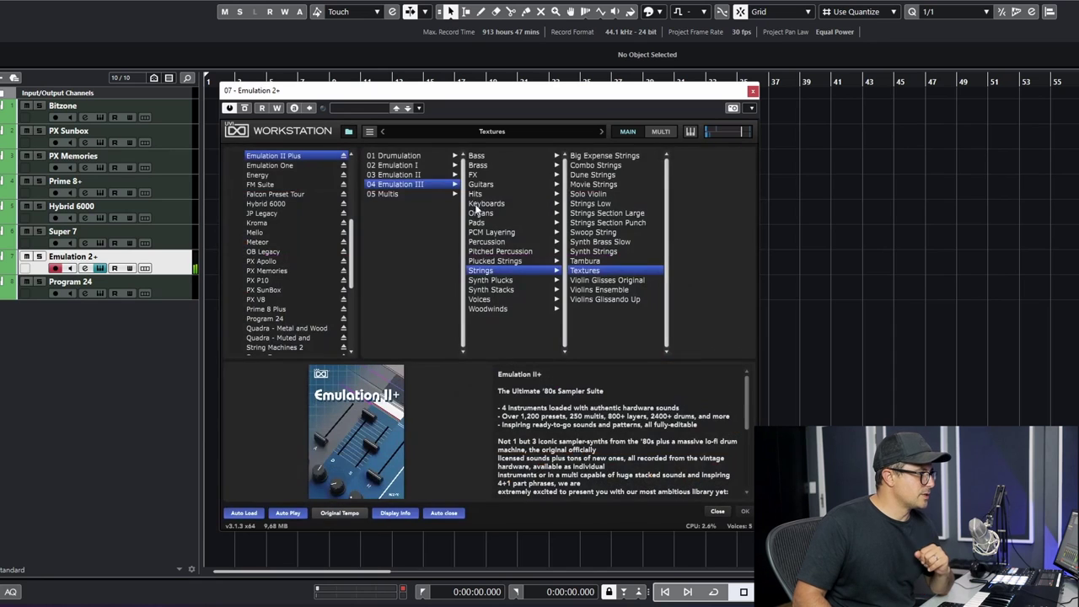
click(394, 157)
click(511, 158)
click(600, 157)
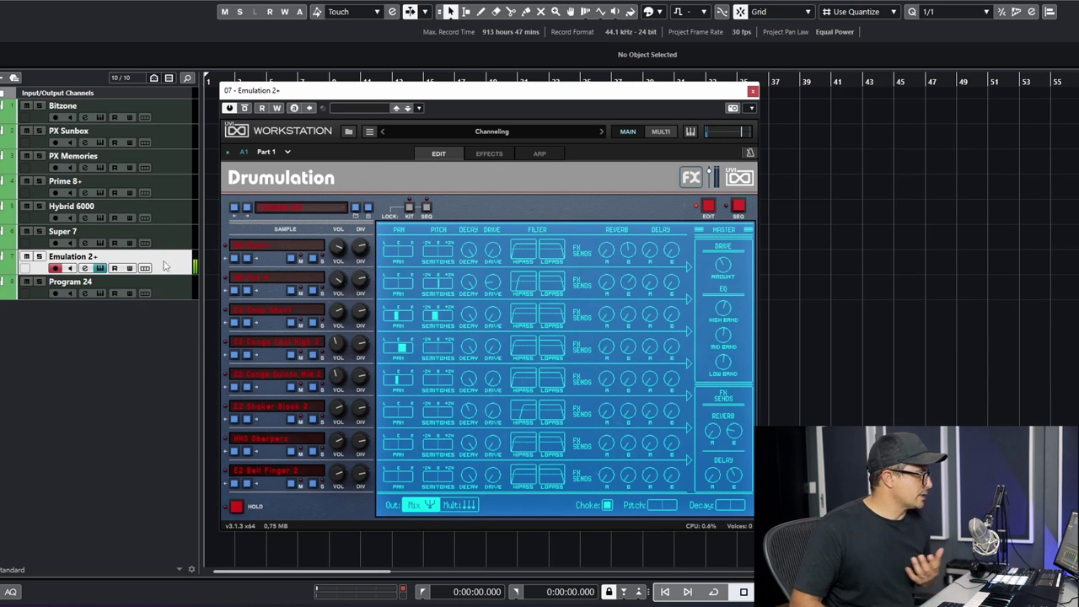
Open the Super 7 instrument, move its window closer to the track list, and select the Super 7 track.
click(101, 242)
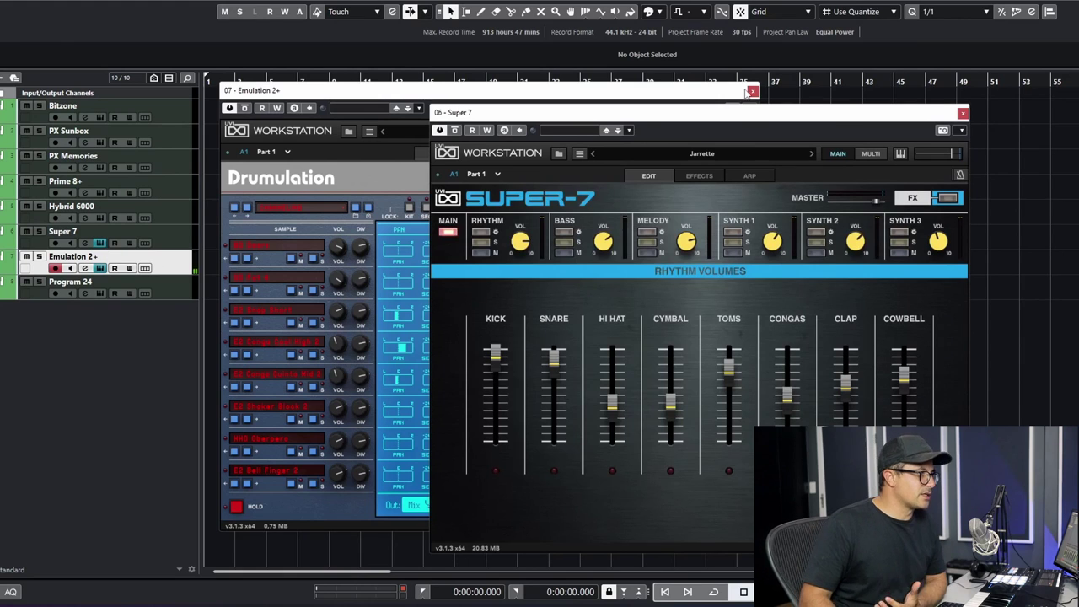
click(743, 91)
click(784, 115)
drag(784, 115, 649, 96)
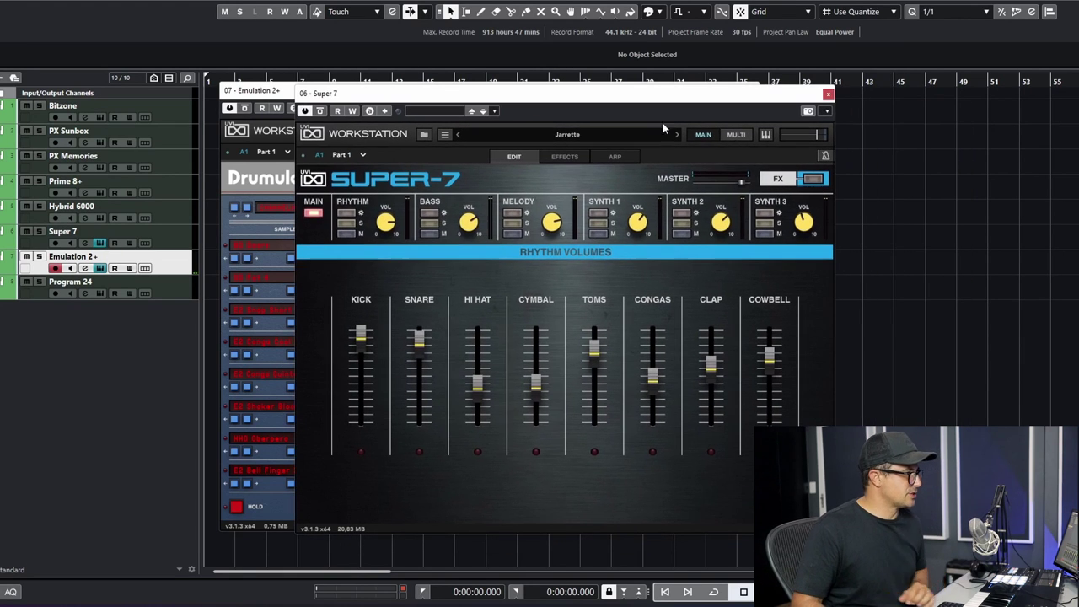
click(151, 240)
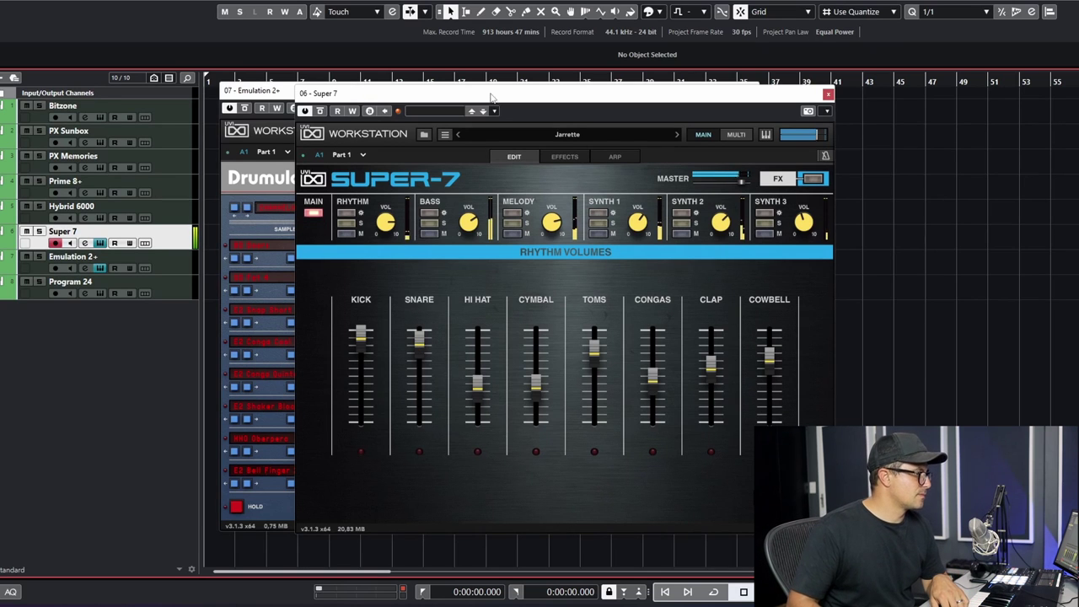
Advance Super 7 to the Landing preset and the one following it, and close the Super 7 and Emulation 2+ windows.
click(678, 135)
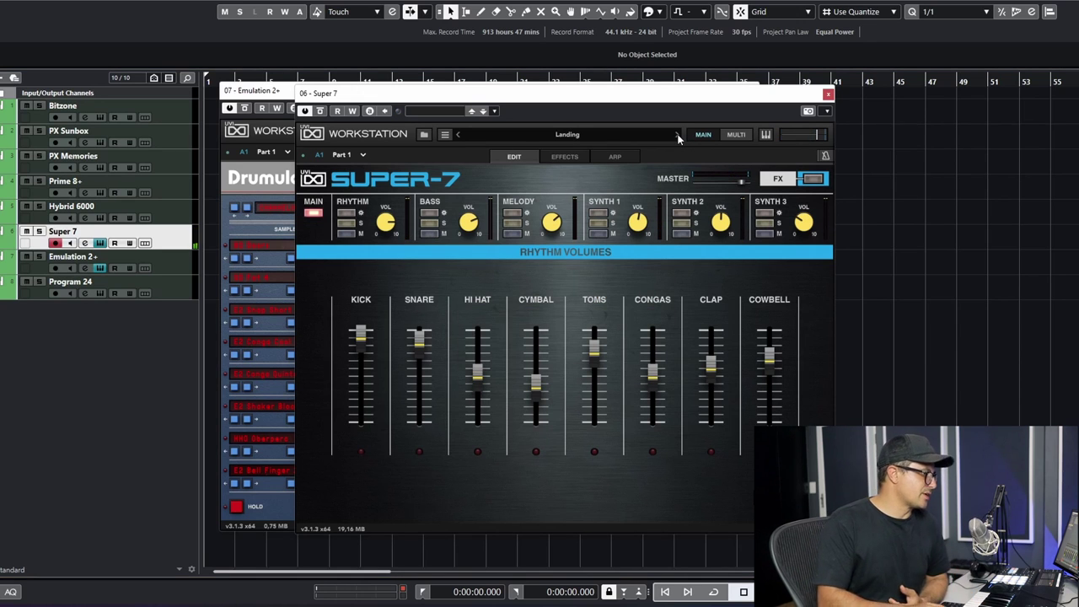
click(677, 134)
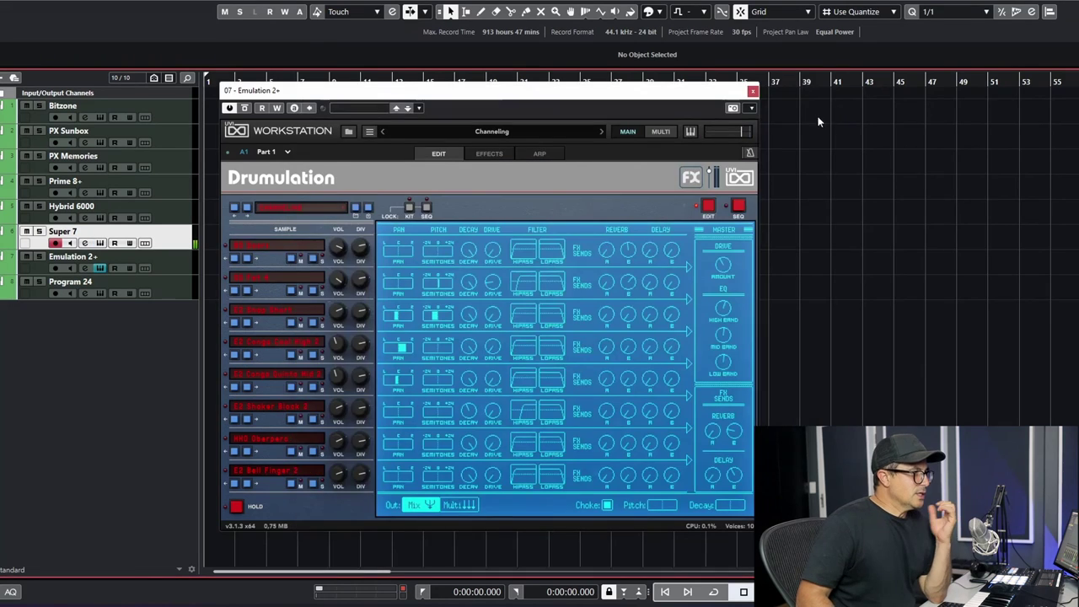
click(829, 96)
click(752, 91)
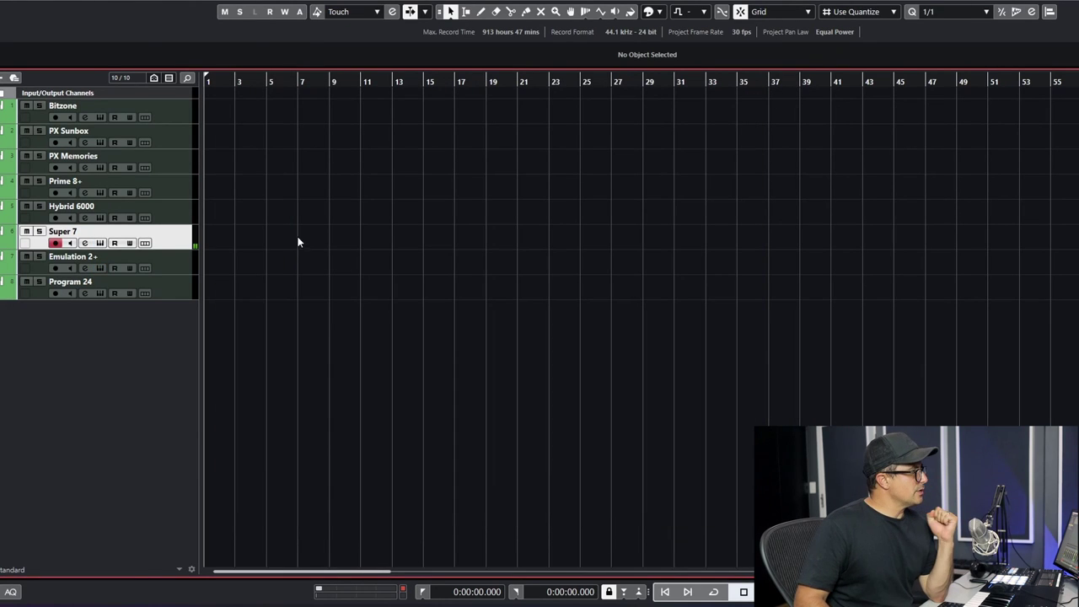
Open the Hybrid 6000 instrument beside the track list and load the Goosebumps preset from 01 Neo Industrial.
click(99, 218)
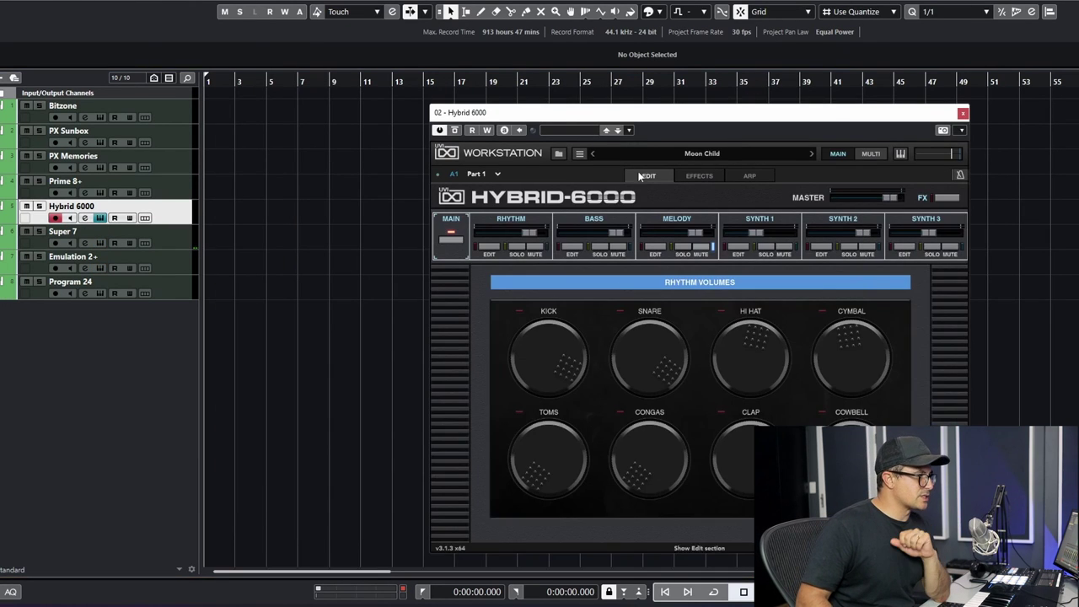
drag(606, 114, 390, 100)
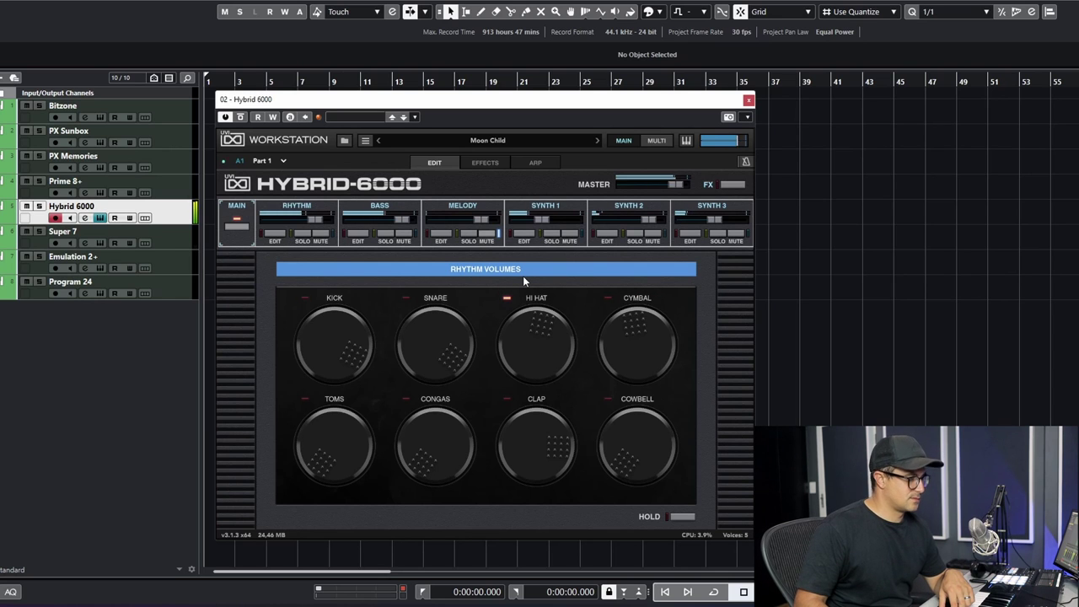
click(348, 139)
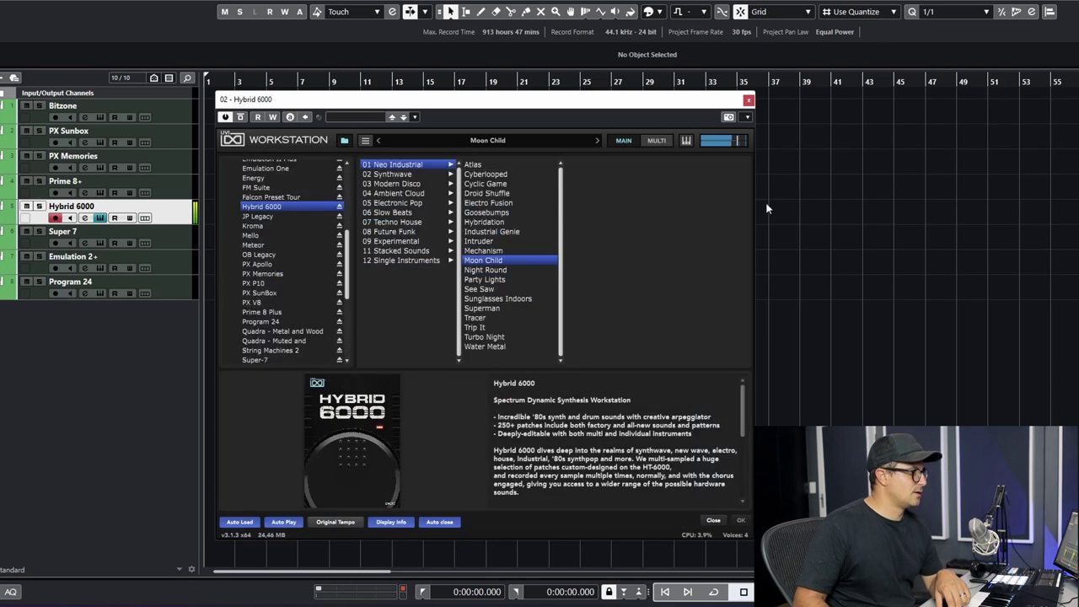
click(469, 214)
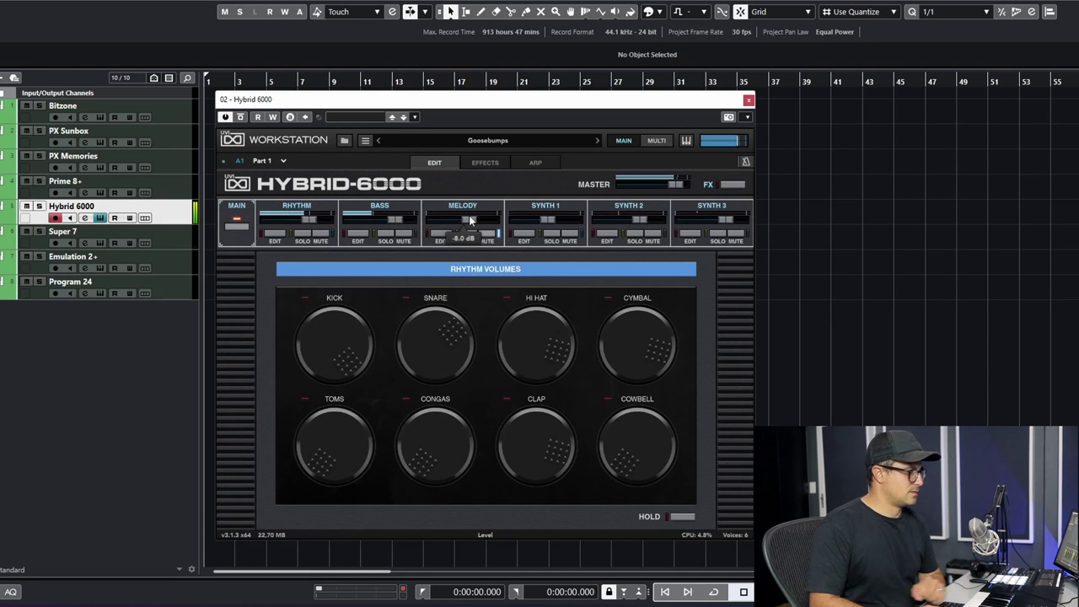
Load the Empirism preset from 02 Synthwave into Hybrid 6000 and close its window.
click(344, 143)
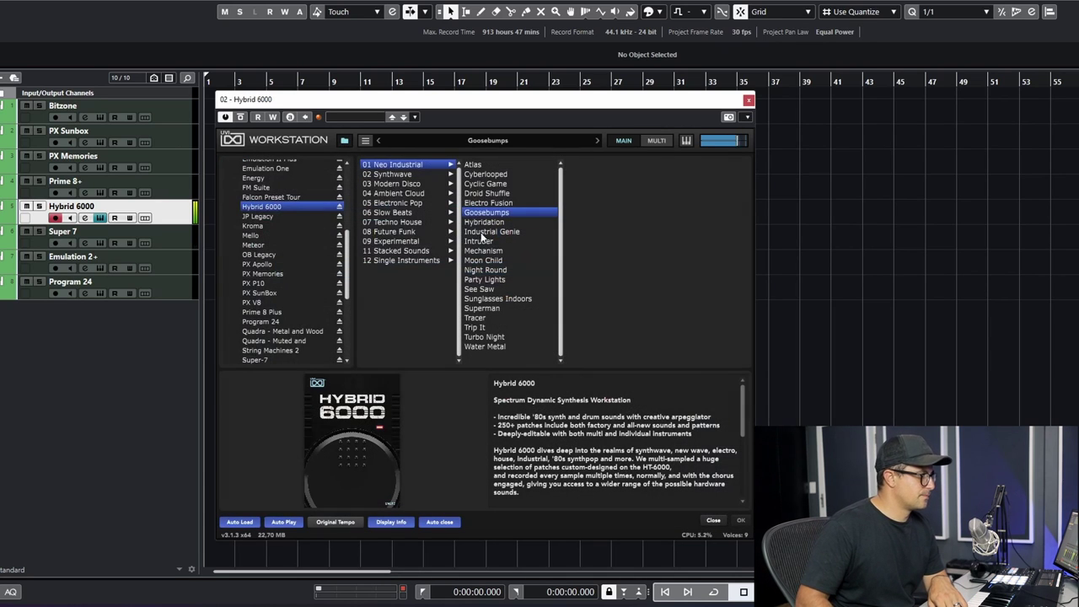
click(387, 175)
click(497, 260)
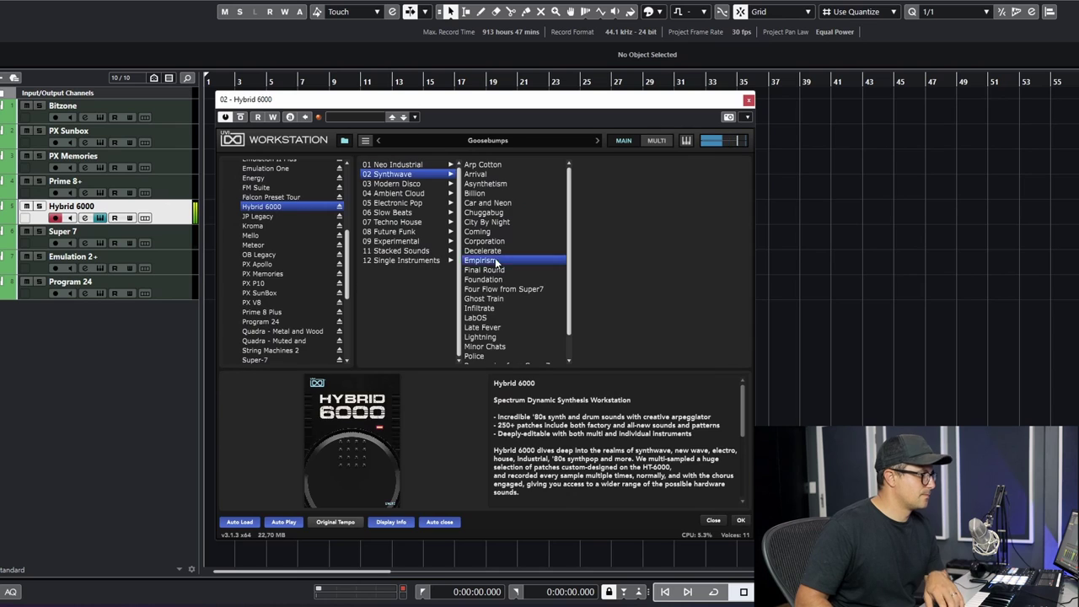
mouse_move(492, 343)
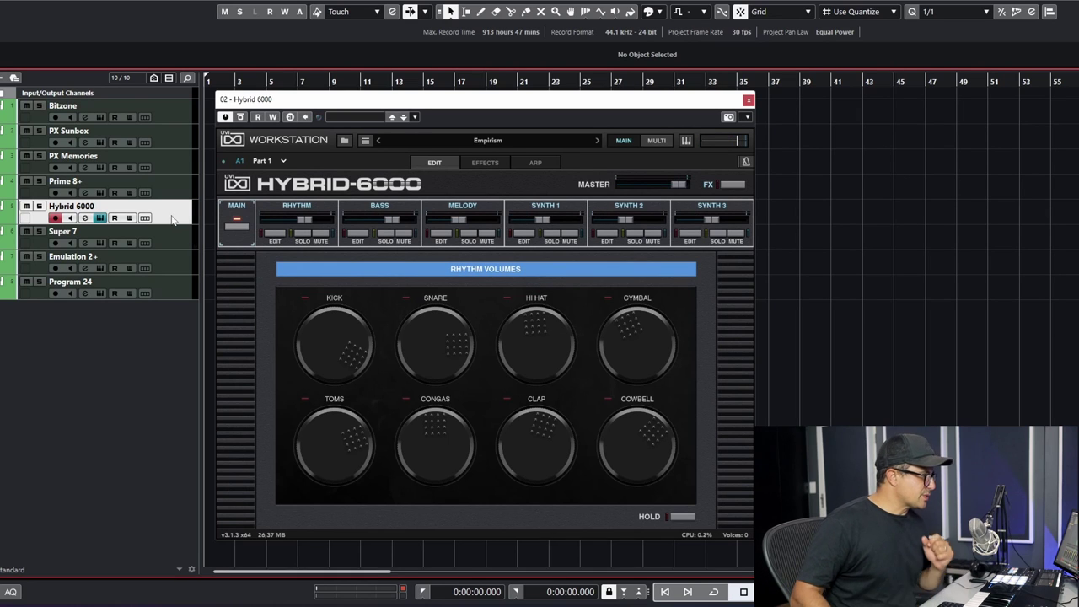
key(Escape)
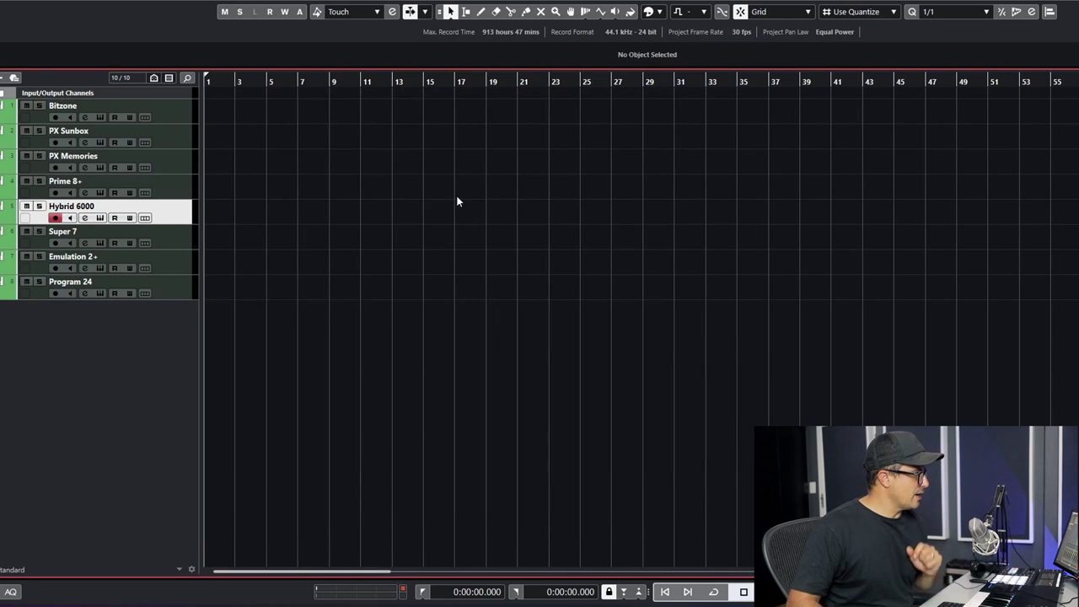
Open the Prime 8+ instrument beside the track list, and start and stop its Planet Pop 127BPM pattern.
click(191, 192)
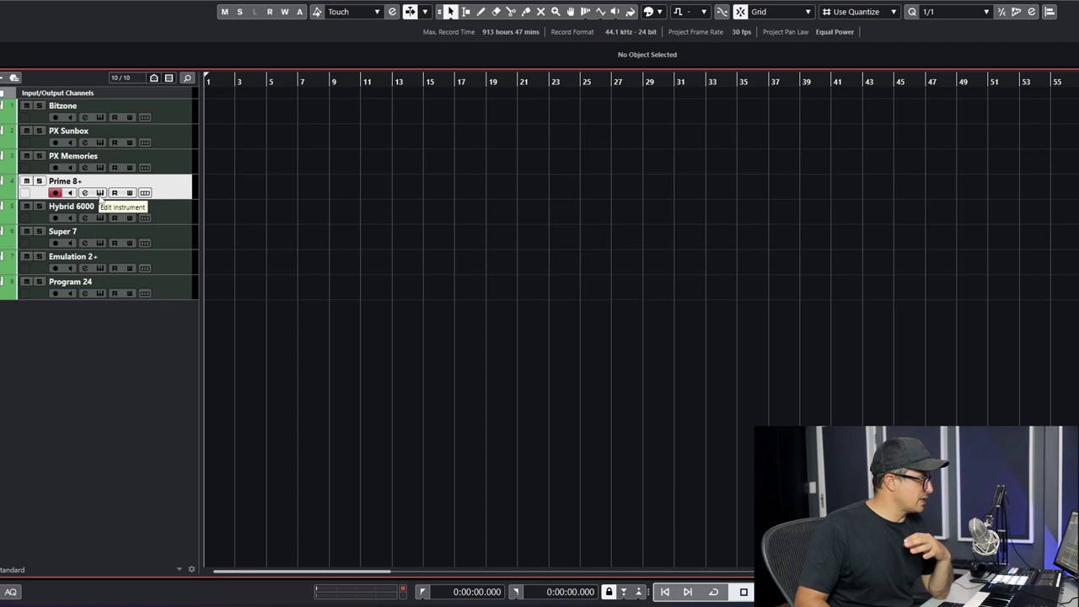
click(100, 193)
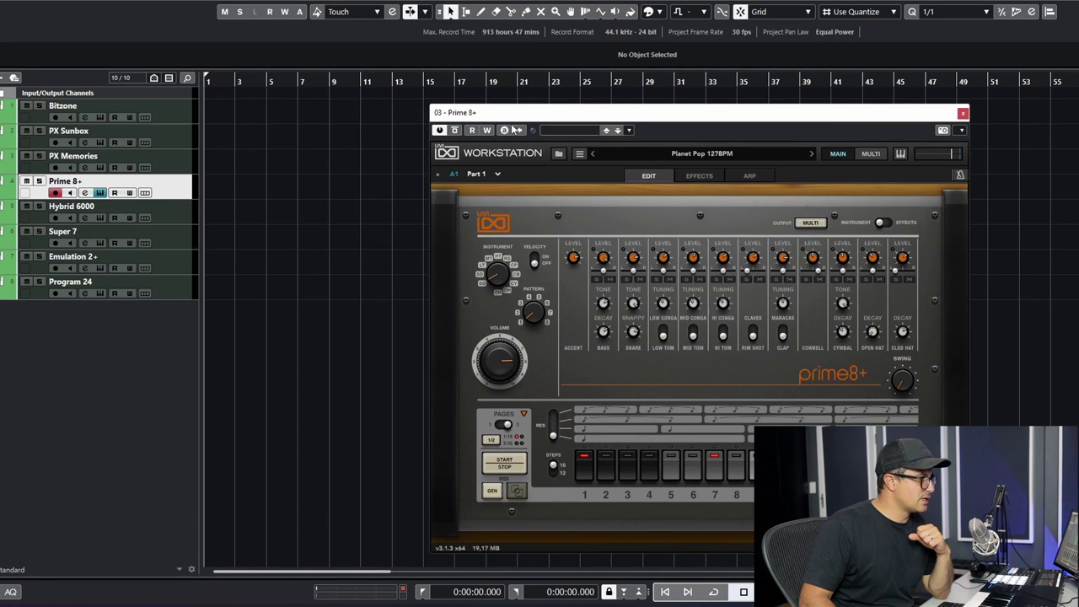
drag(500, 113, 282, 88)
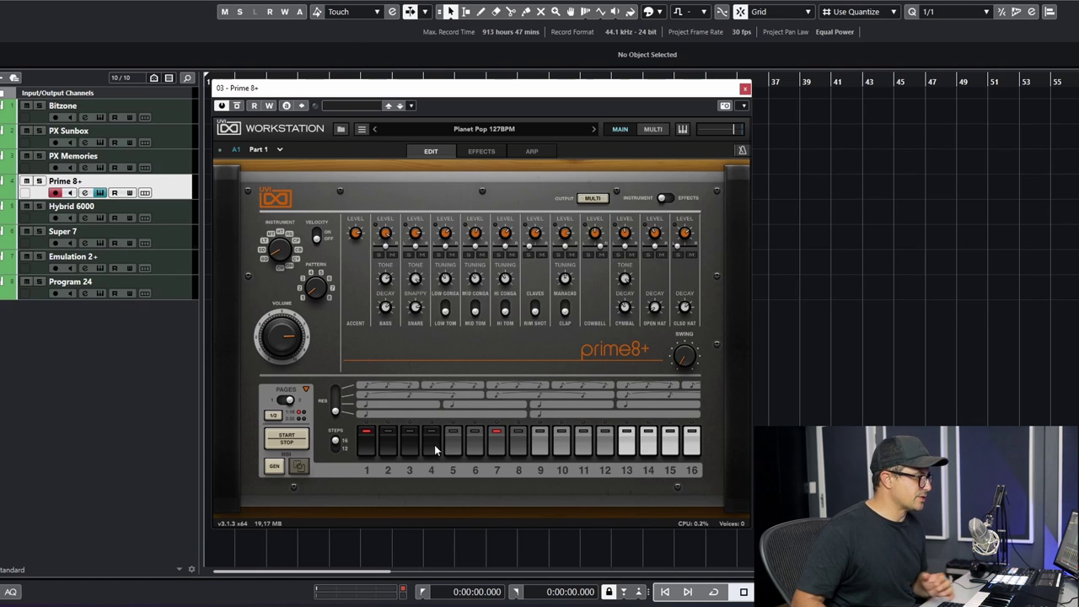
click(287, 440)
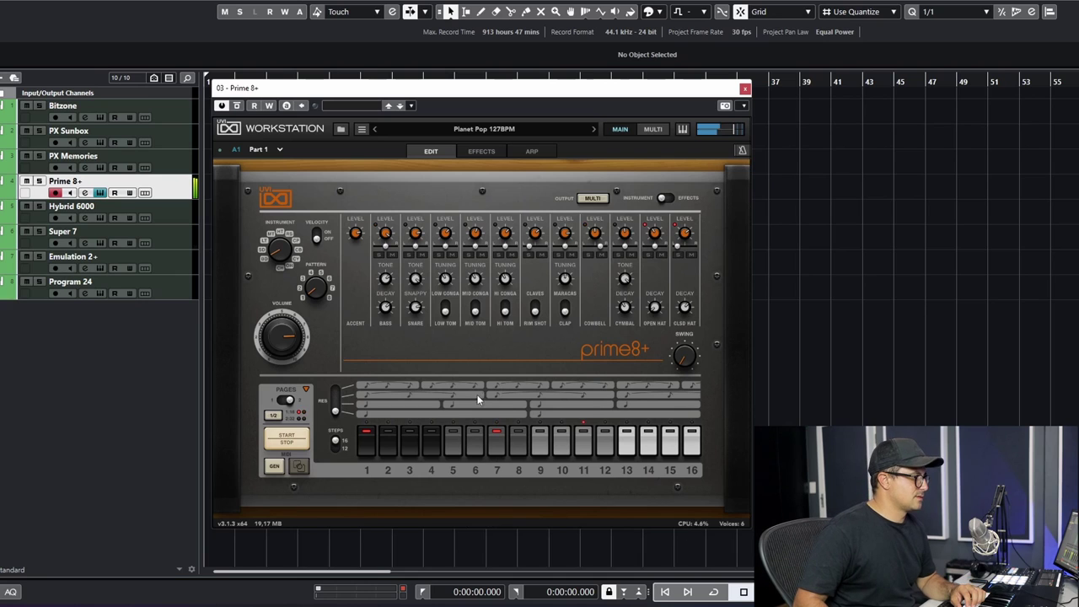
click(287, 447)
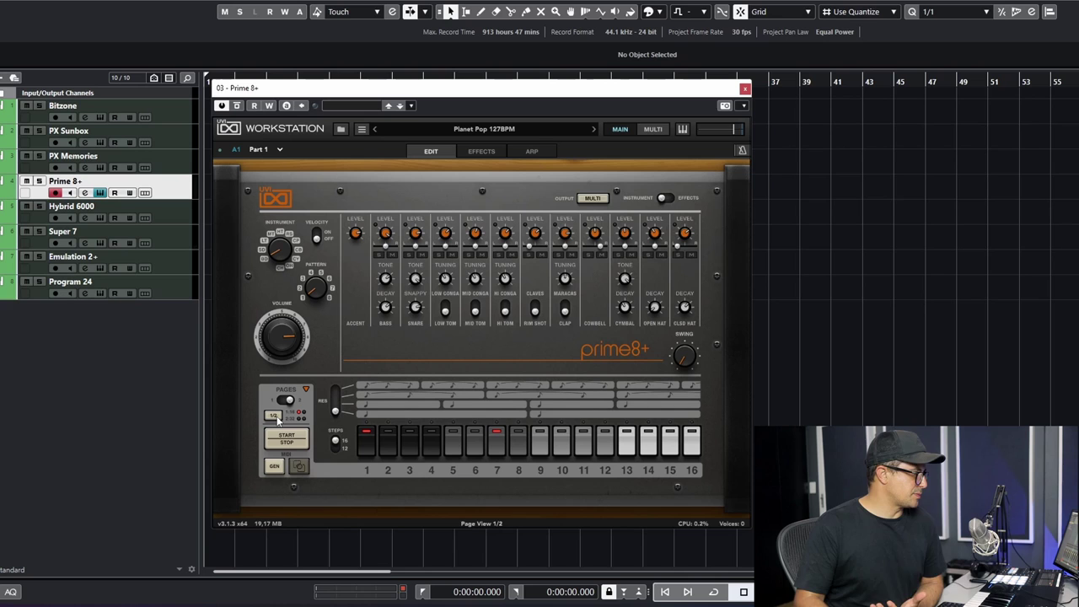
Run the Prime 8+ sequencer and program bass drum hits on steps 4, 12, 15 and 16 of the first page.
click(427, 456)
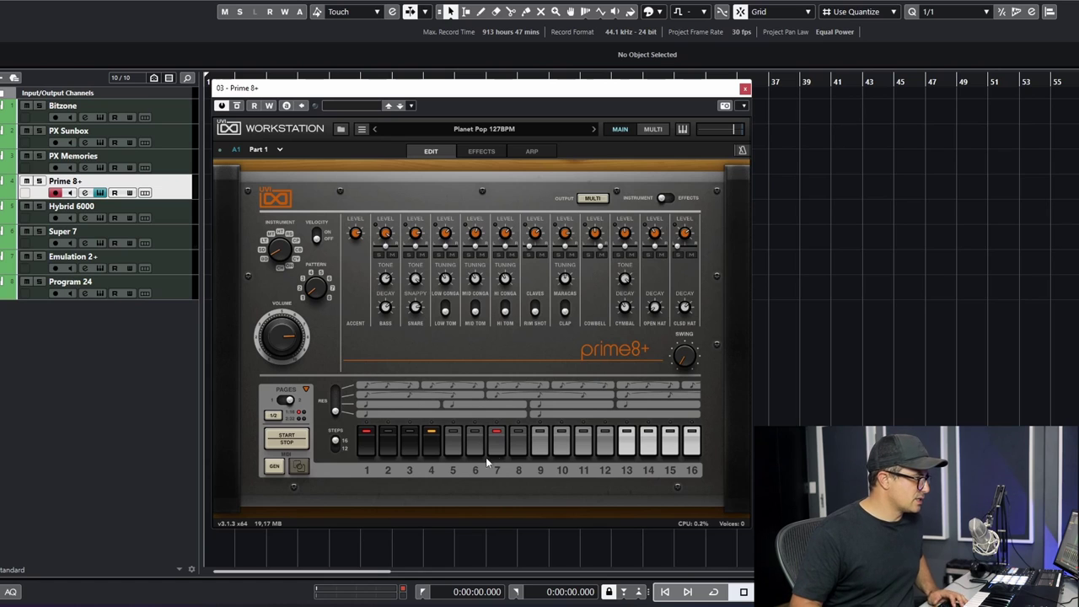
click(286, 438)
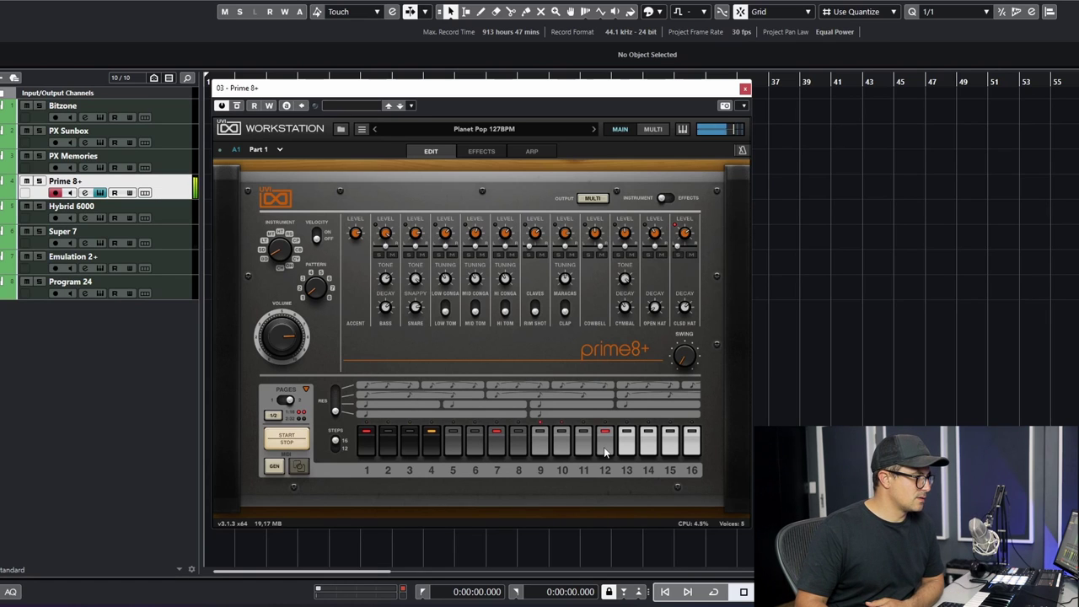
click(670, 443)
click(691, 442)
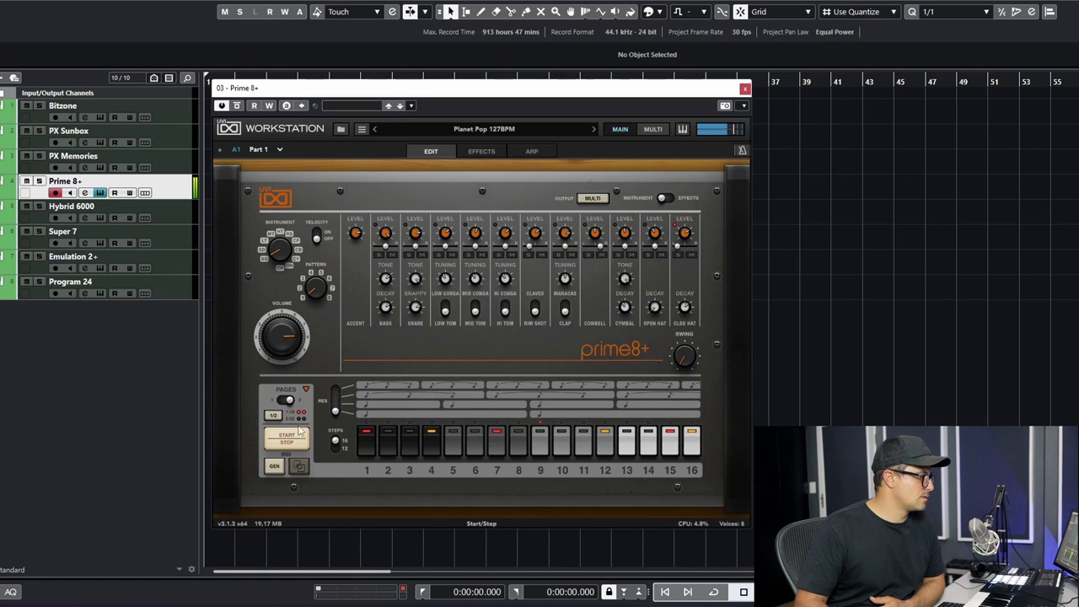
Switch to the second sequencer page, add bass drum hits on steps 4 and 10, and accent step 11.
click(272, 416)
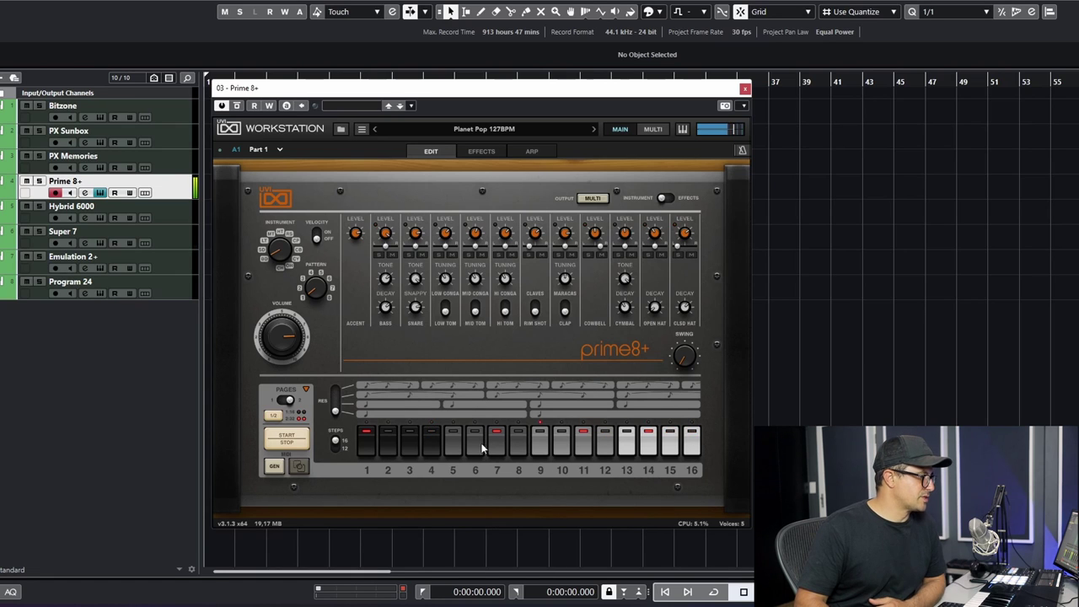
click(432, 440)
click(561, 441)
click(587, 445)
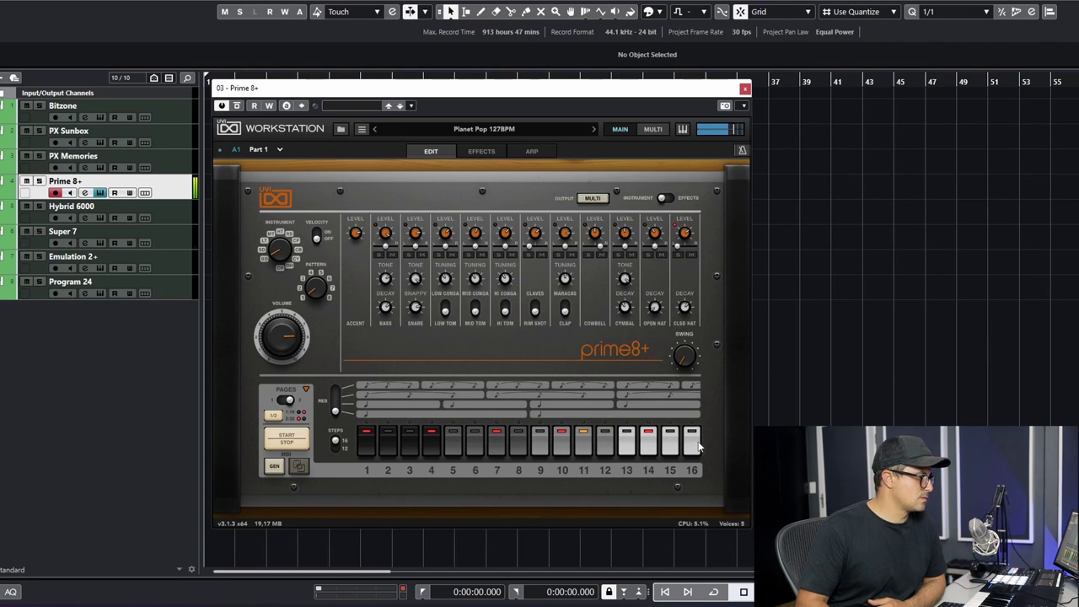
Program extra snare hits on steps including 8 and 16 across the sequencer pages, and stop the Prime 8+ pattern.
click(291, 241)
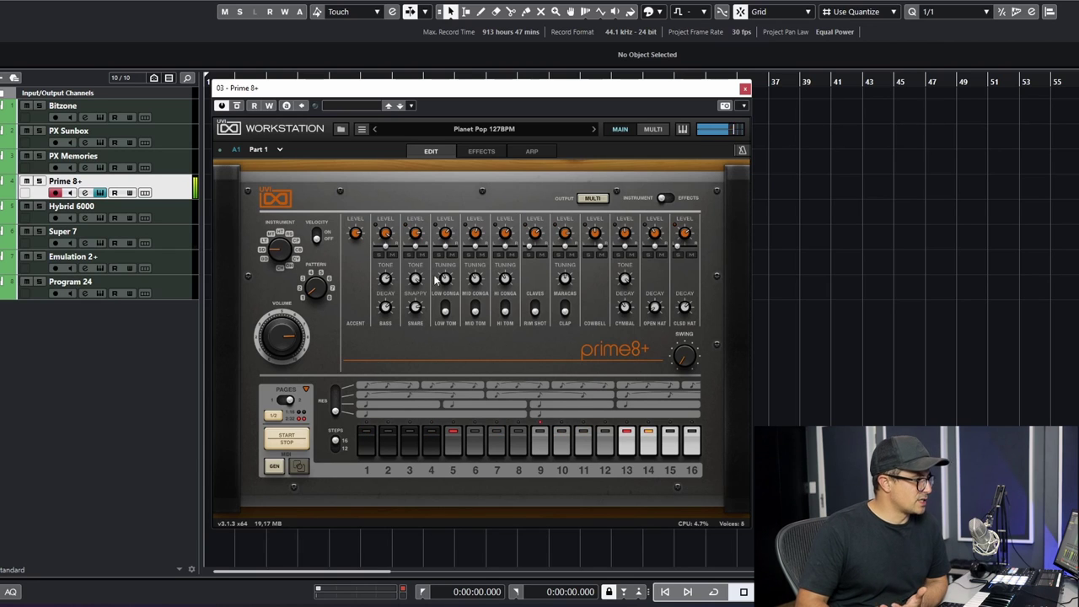
click(517, 445)
click(689, 448)
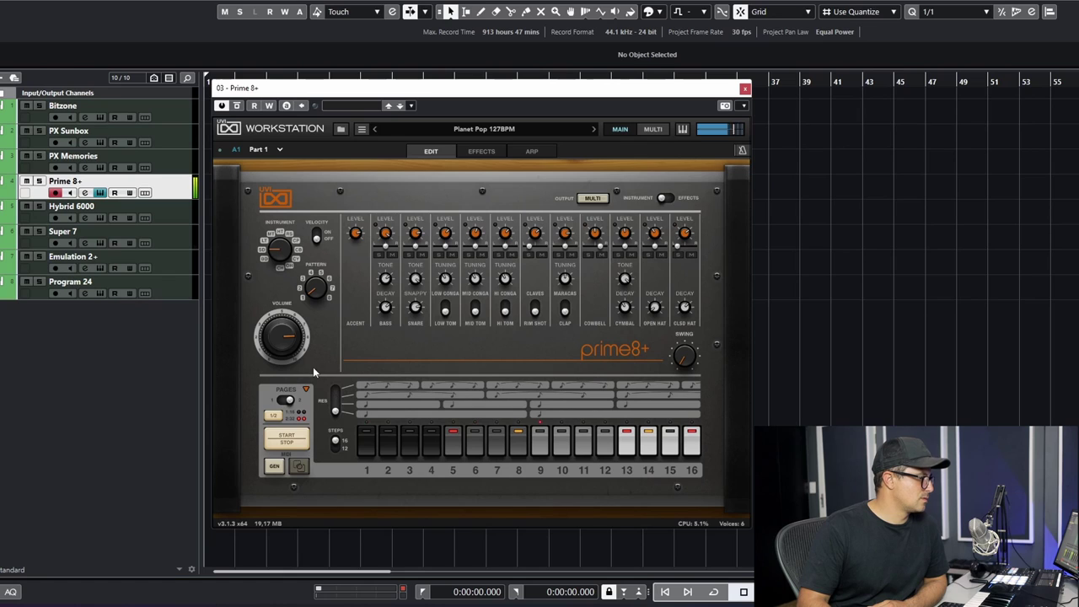
click(587, 443)
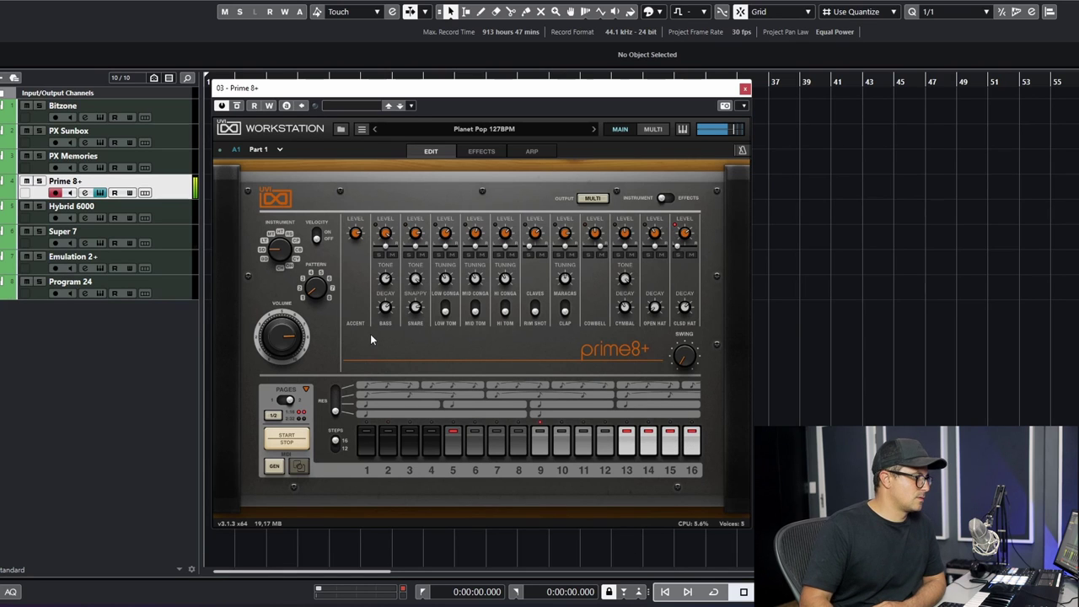
click(286, 439)
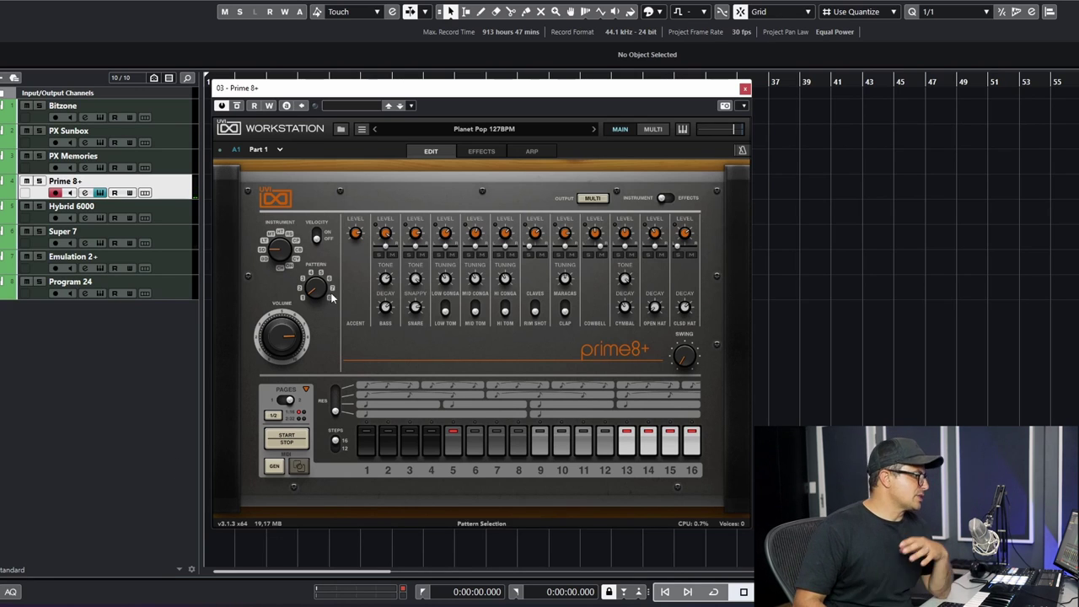
Examine the Prime 8+ effects chain and the categories of effects that can be added, and return to the edit page.
click(487, 151)
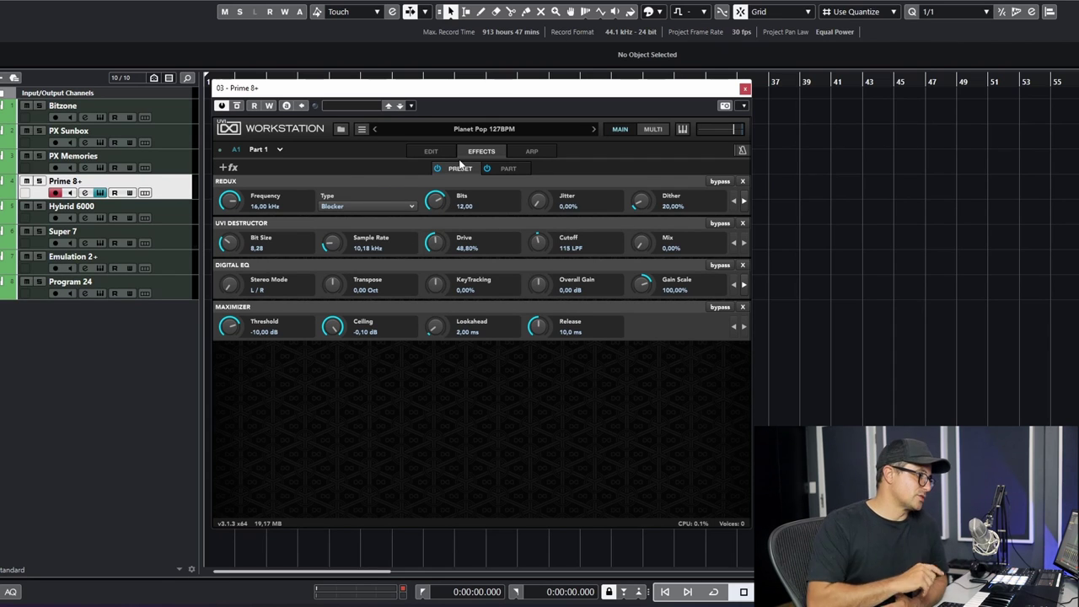
click(226, 168)
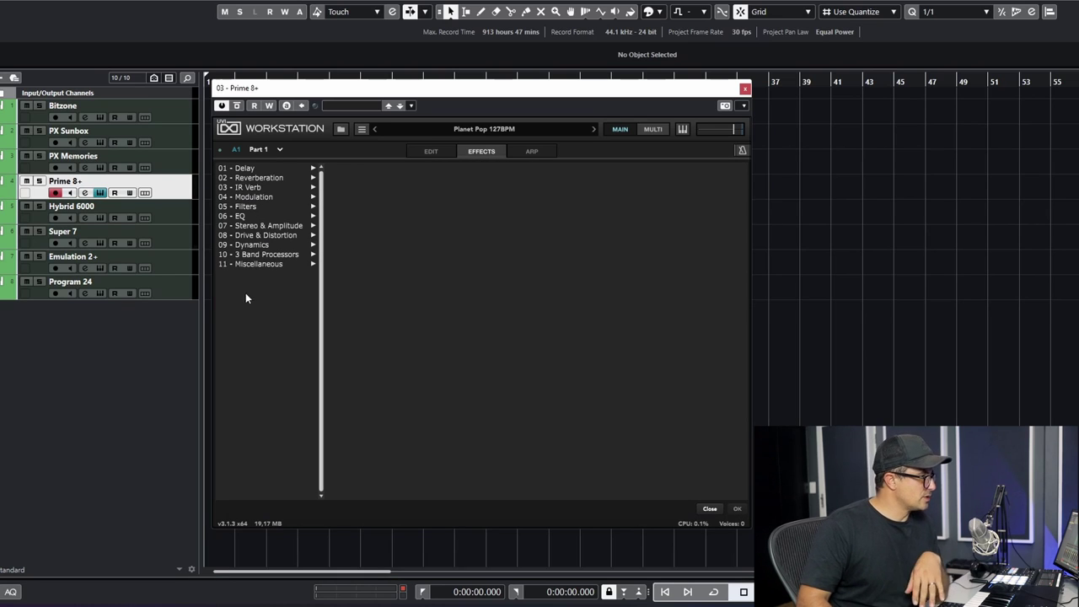
click(257, 149)
click(272, 166)
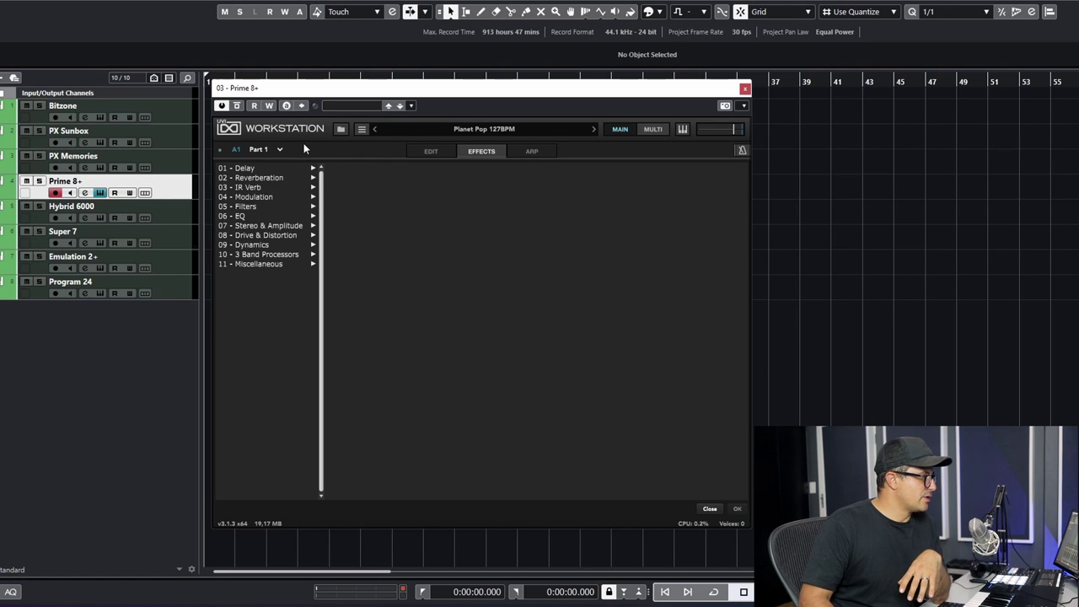
click(420, 151)
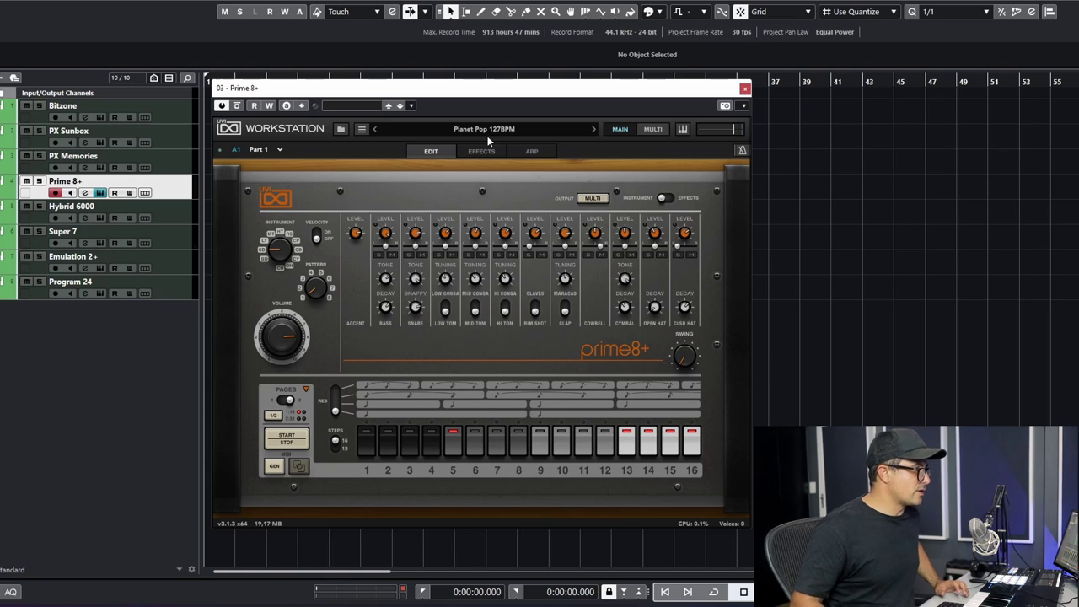
Load the Cyber Drug preset from 04 Processed into Prime 8+.
click(340, 128)
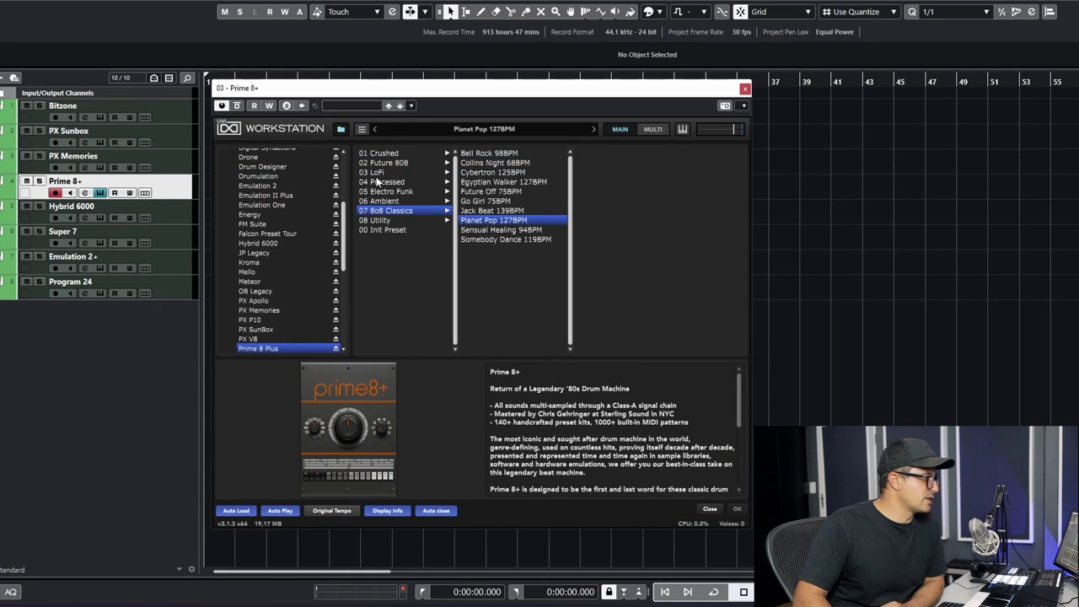
click(377, 181)
double_click(496, 192)
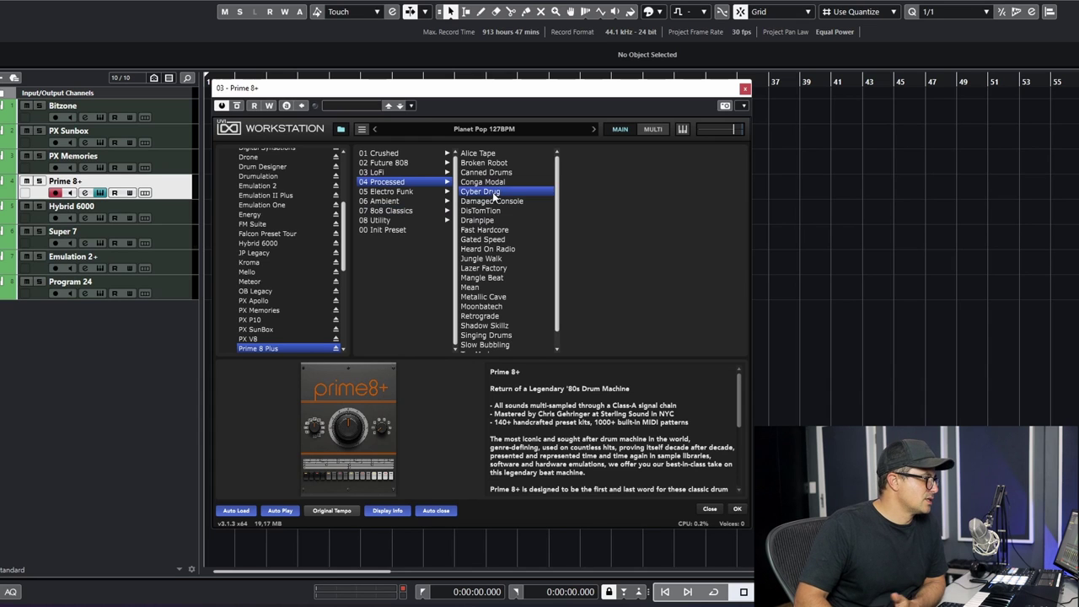
Browse the 03 LoFi category, load the Methodic Crystal preset, and close the Prime 8+ window.
click(341, 128)
click(371, 172)
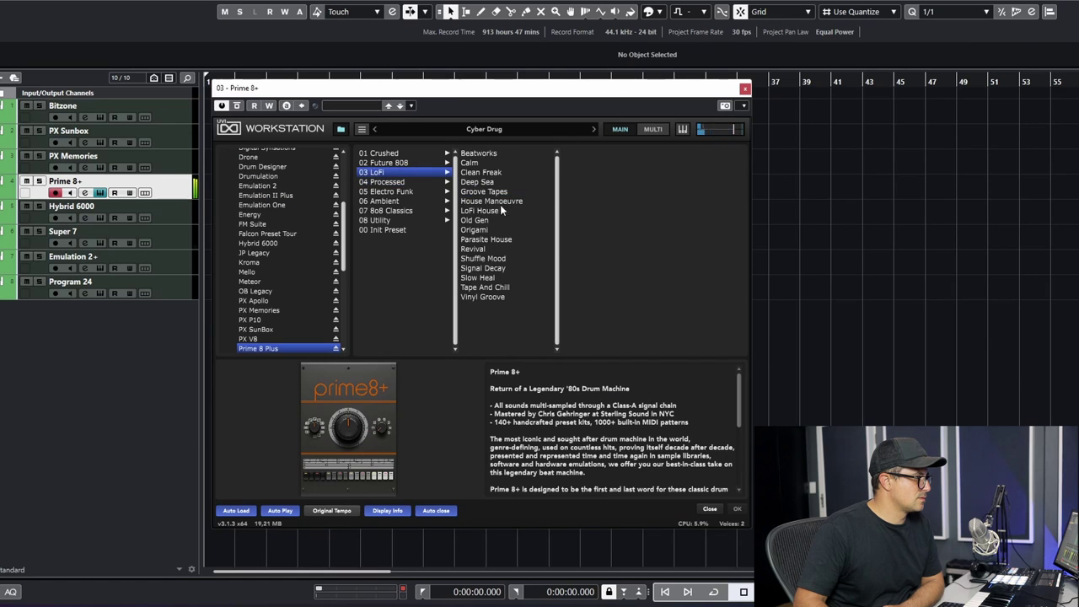
click(490, 221)
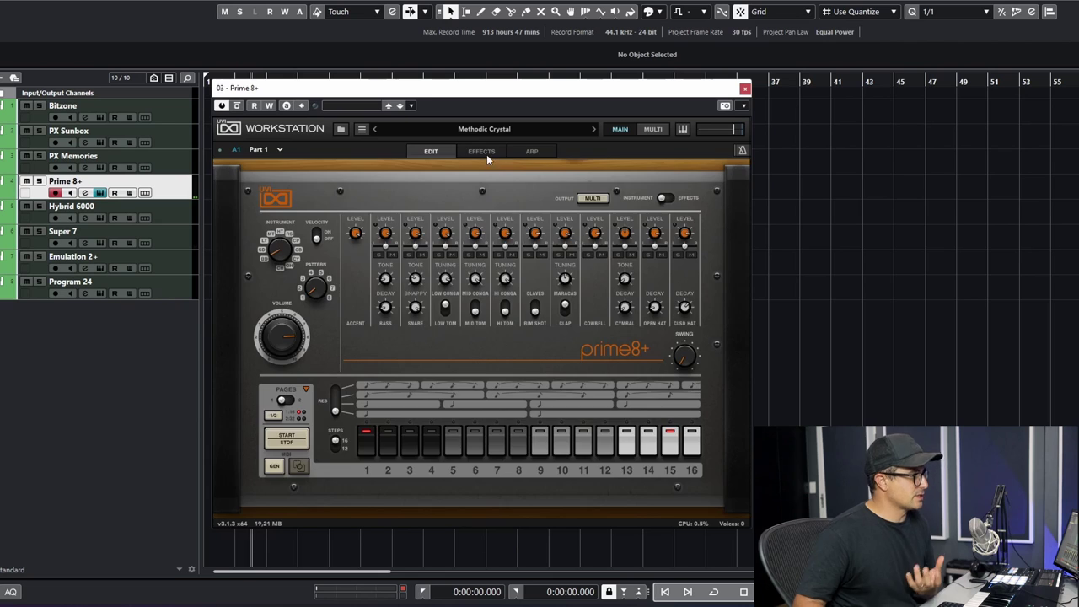
click(484, 153)
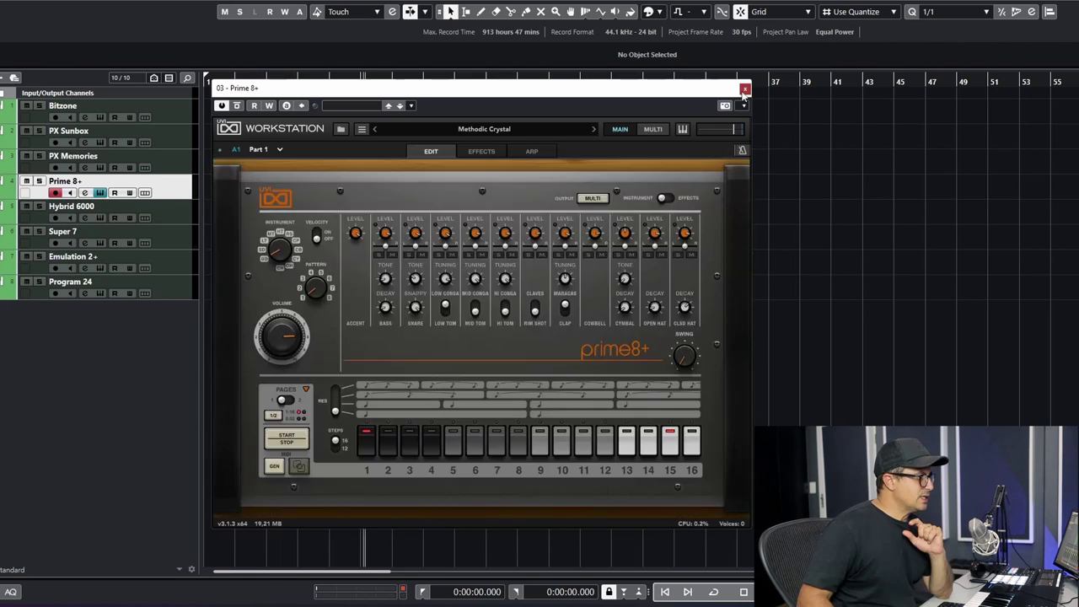
click(744, 89)
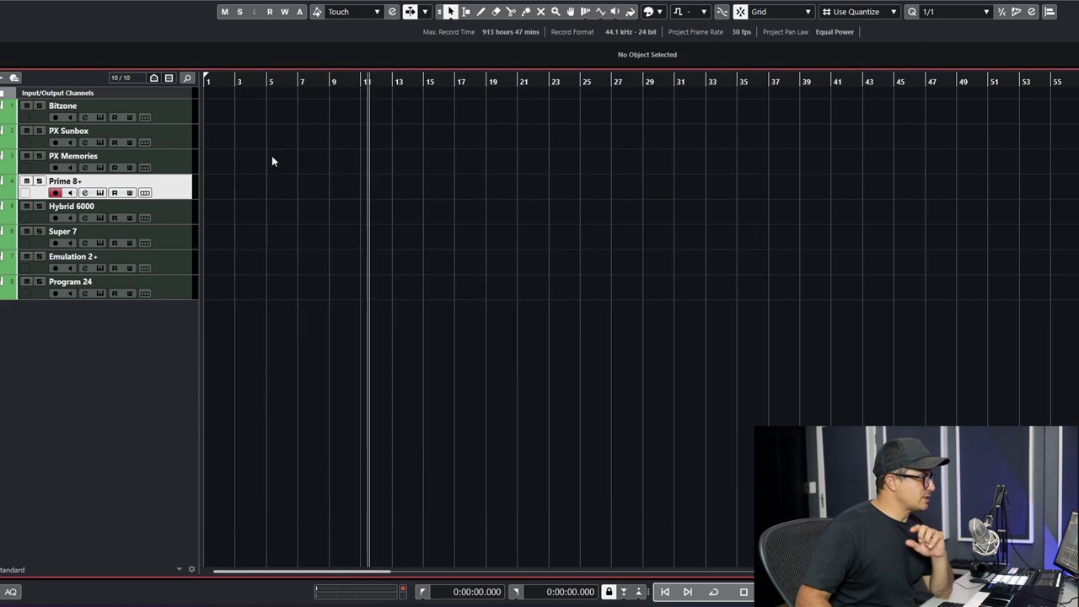
Open the PX Memories instrument from its track and move its window up against the track list.
click(134, 155)
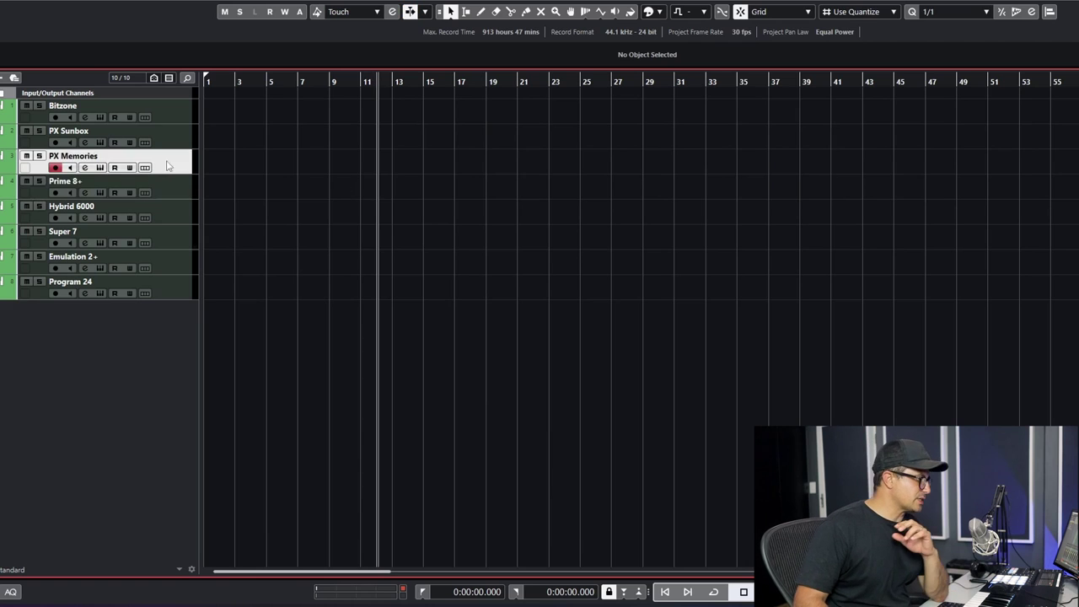
click(100, 168)
drag(633, 118, 364, 78)
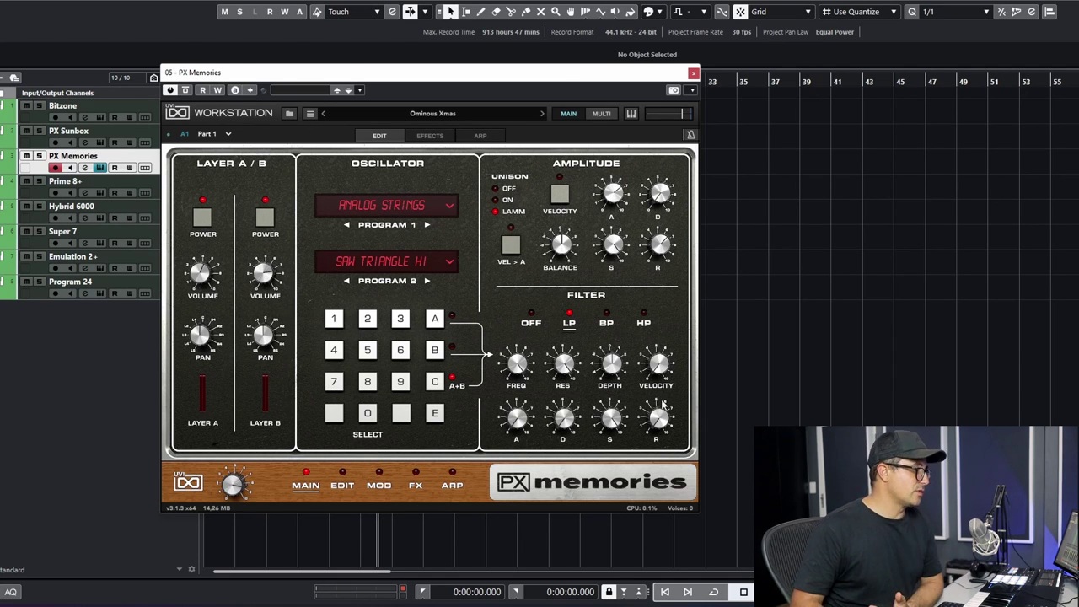
Target layer A in the PX Memories oscillator section, and examine the instrument's Edit and Mod pages.
mouse_move(613, 193)
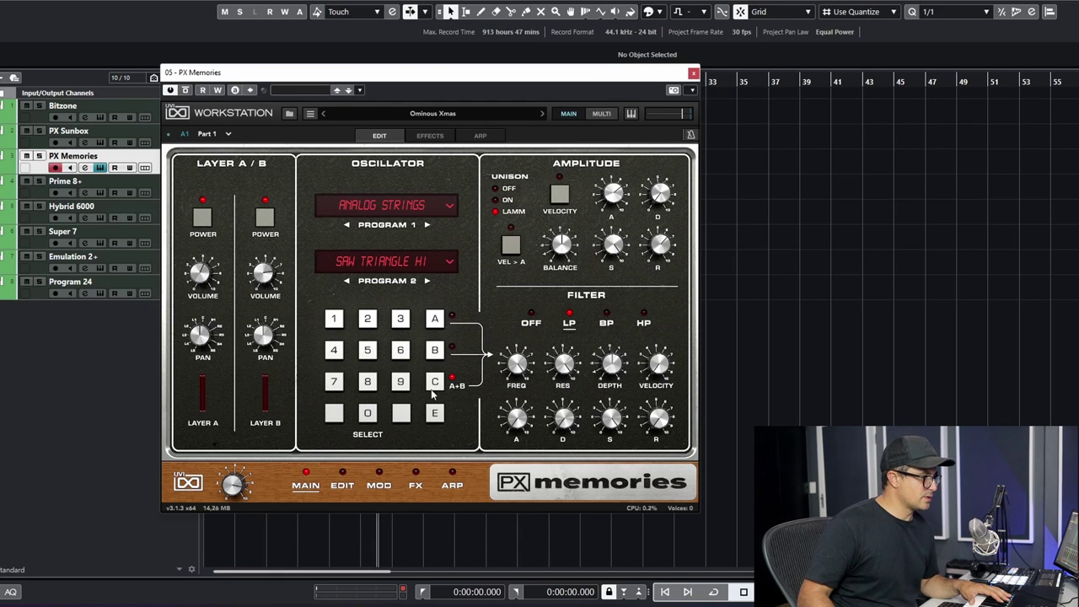
click(436, 323)
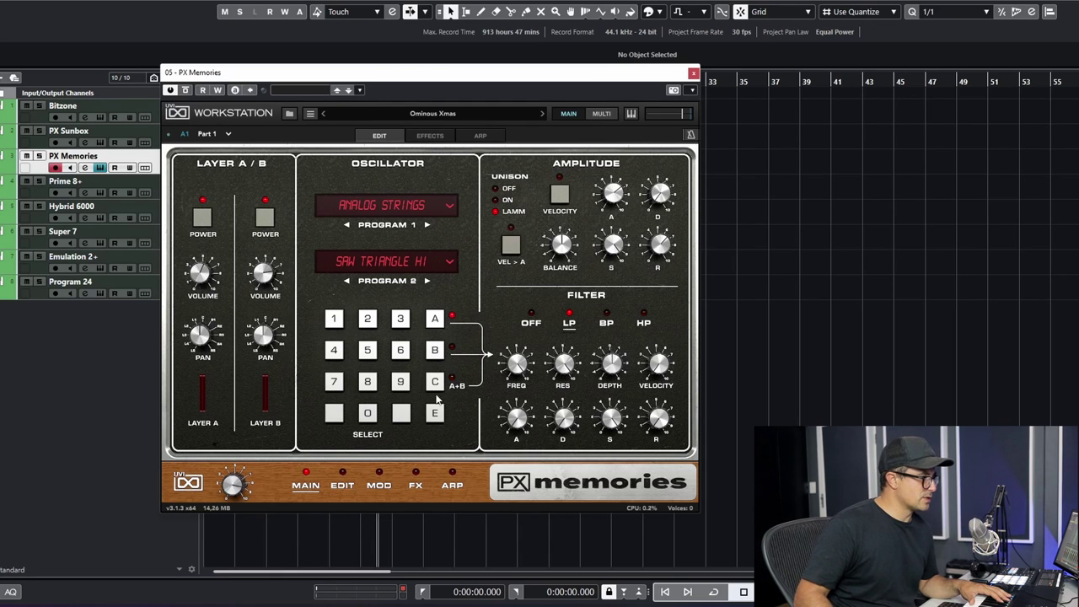
click(341, 477)
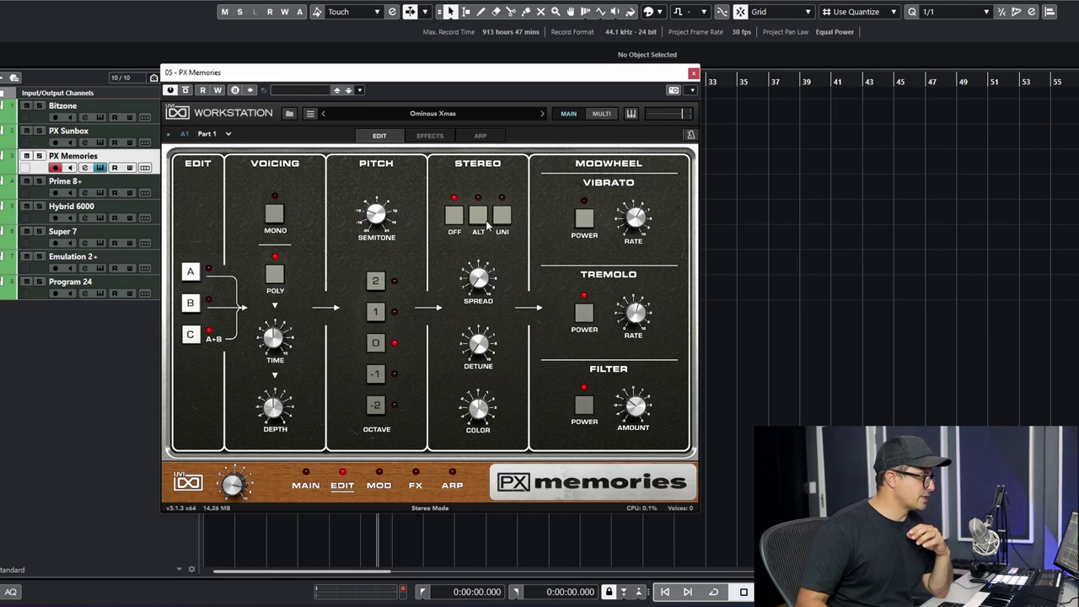
click(380, 482)
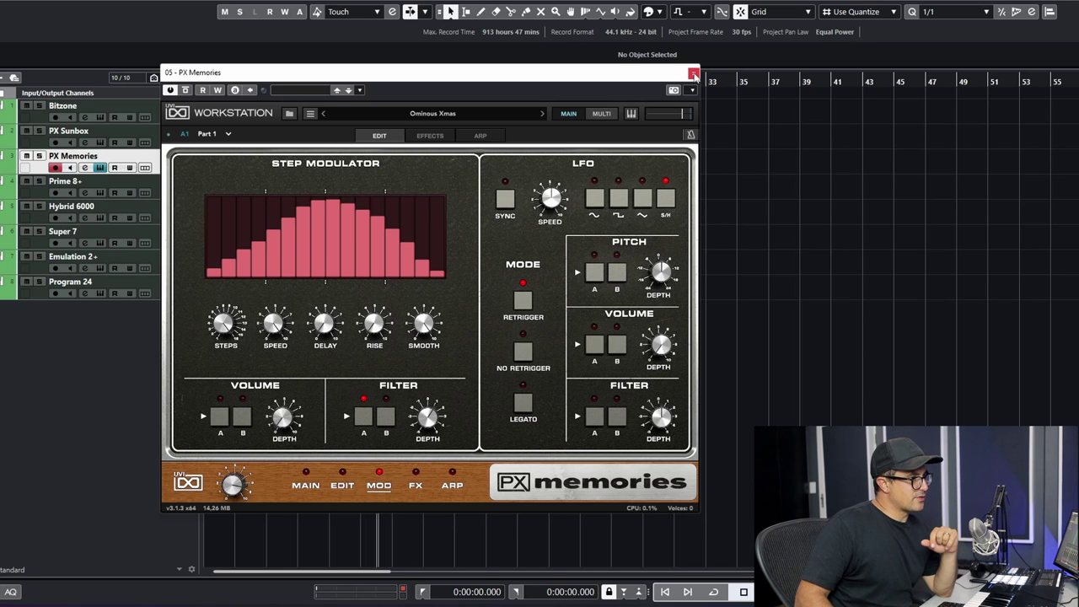
Close the PX Memories window and select the PX Sunbox track.
click(693, 75)
key(Up)
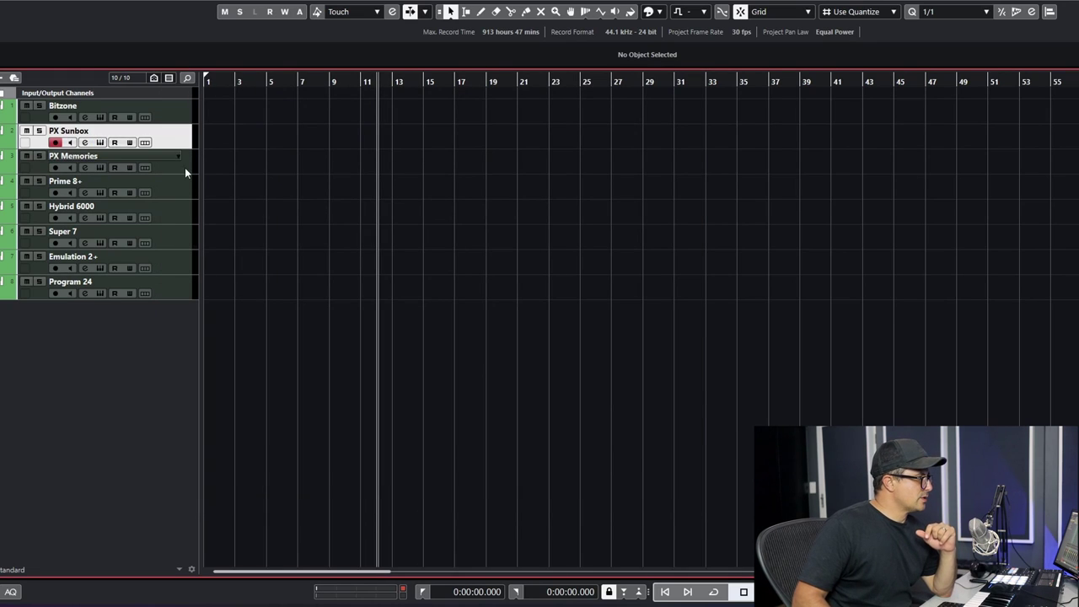
Open the PX Sunbox instrument from its track and move its window up against the track list.
click(99, 142)
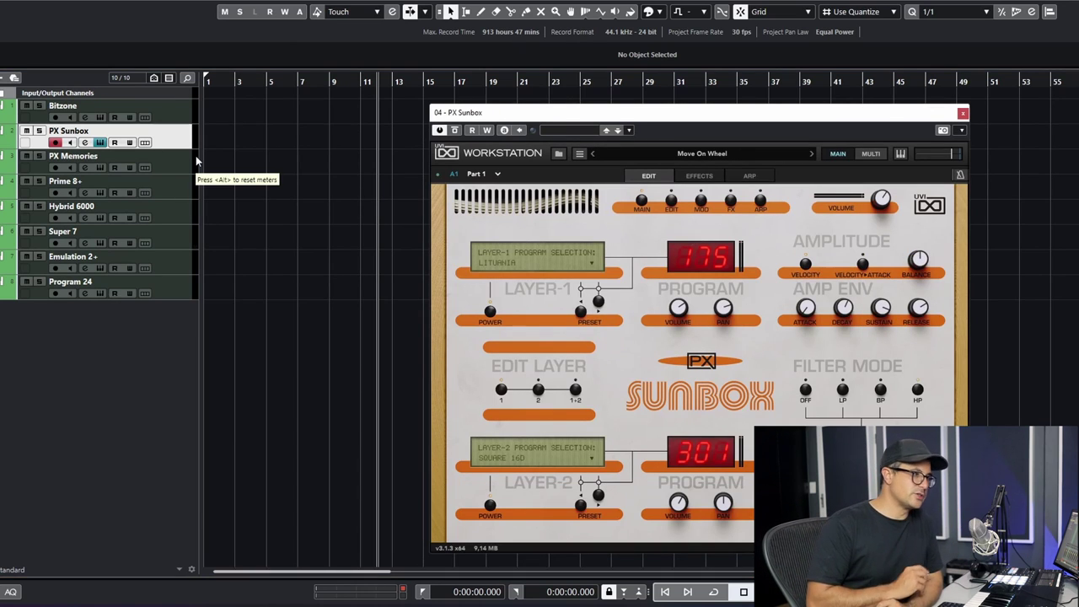
drag(723, 114, 499, 88)
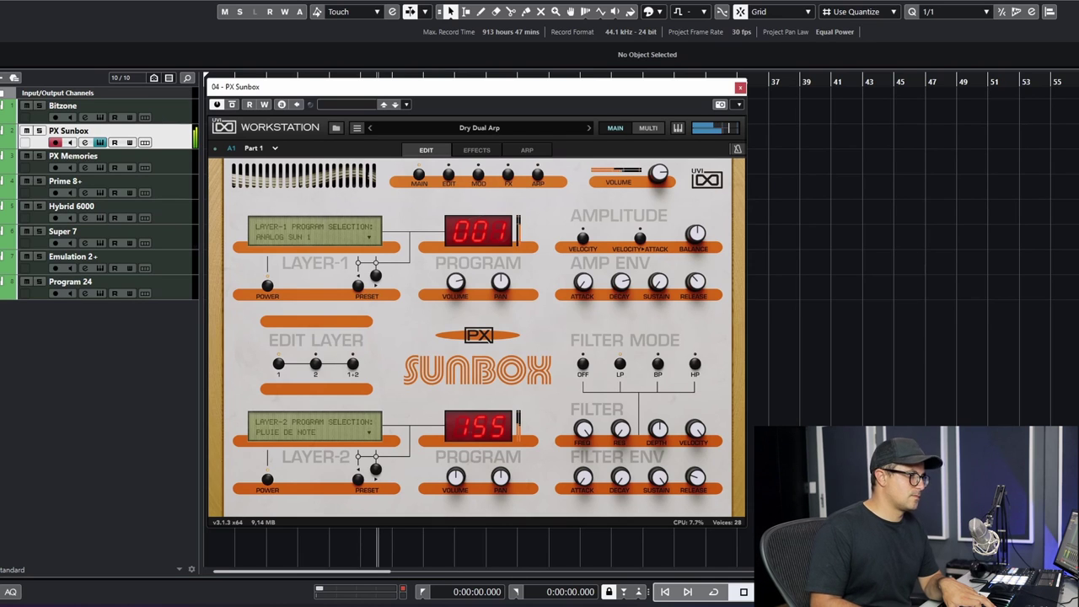
Audition the PX Sunbox presets Rawminous and Modulo Four, and load Synthy Lauper from the Polysynth category.
click(588, 127)
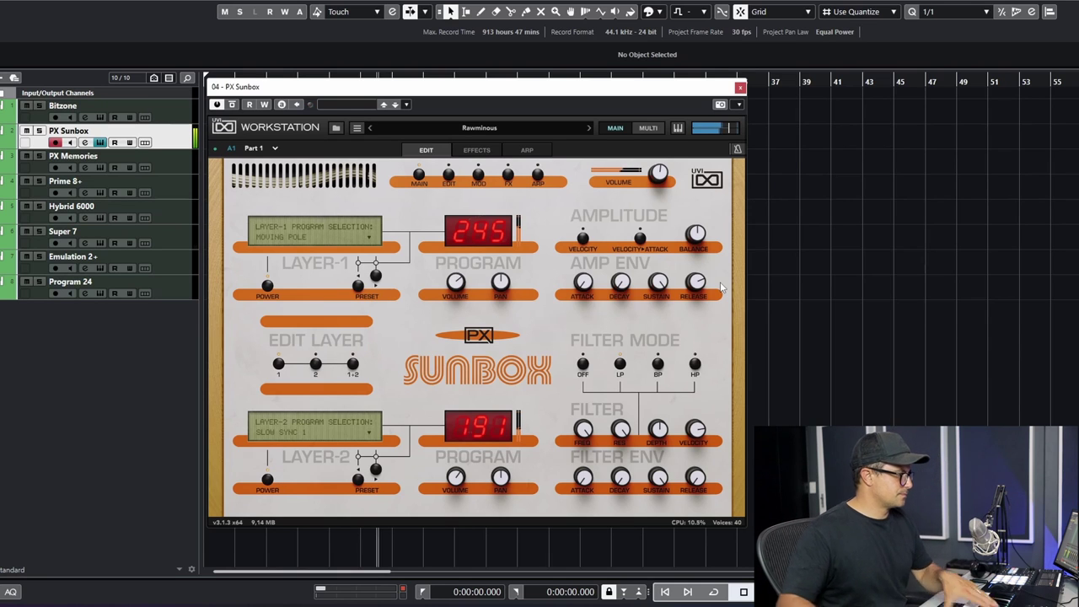
click(589, 127)
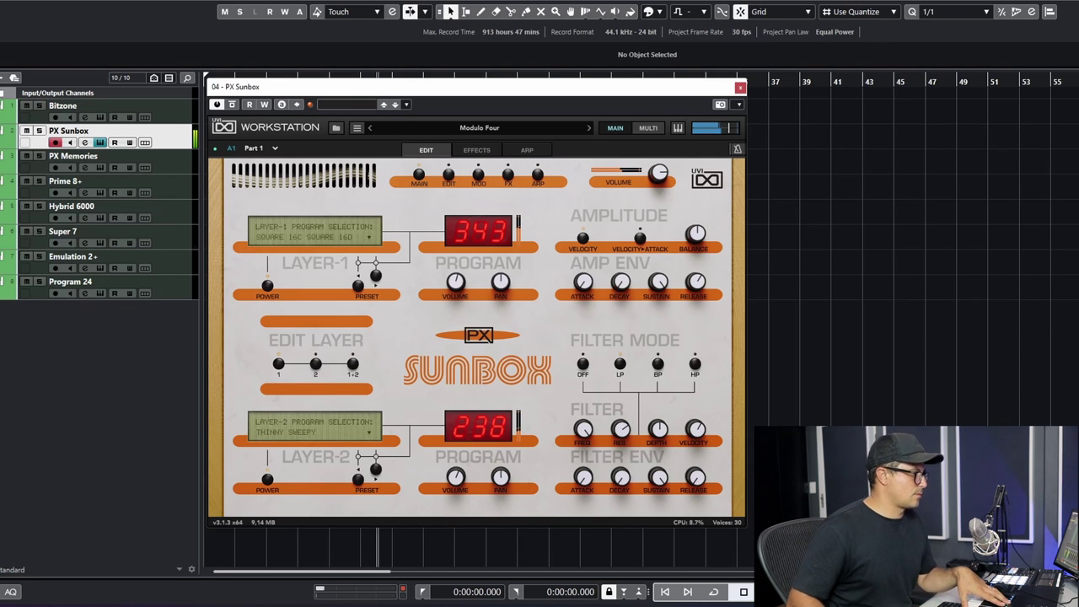
click(335, 127)
scroll(513, 318, down, 5)
double_click(517, 274)
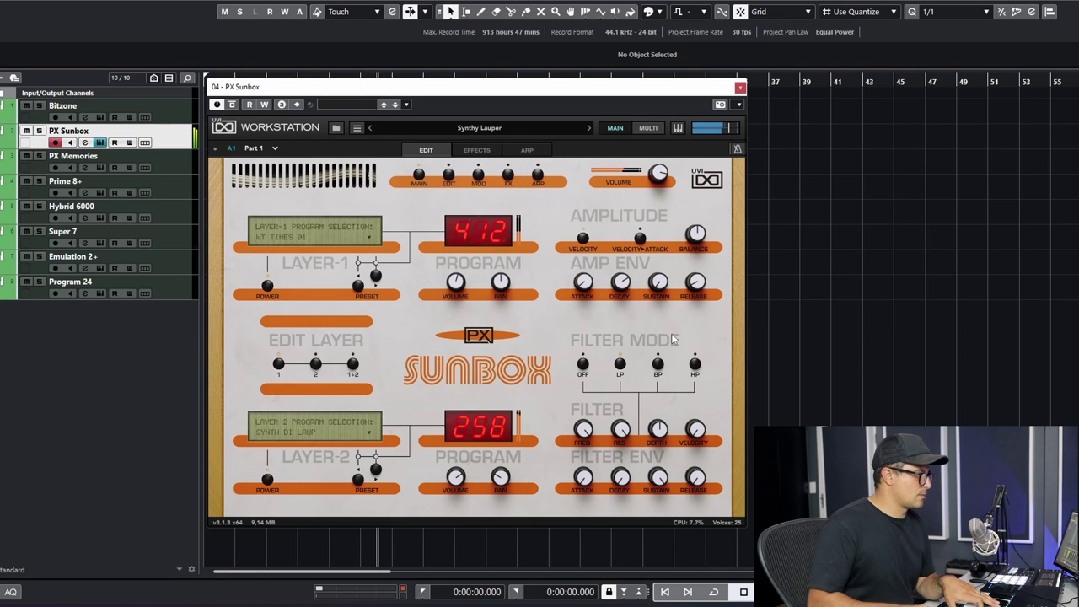
Audition further PX Sunbox presets: Lush Vanessa, Sample Guitars, Seq Hence and Space Bambatta.
click(335, 127)
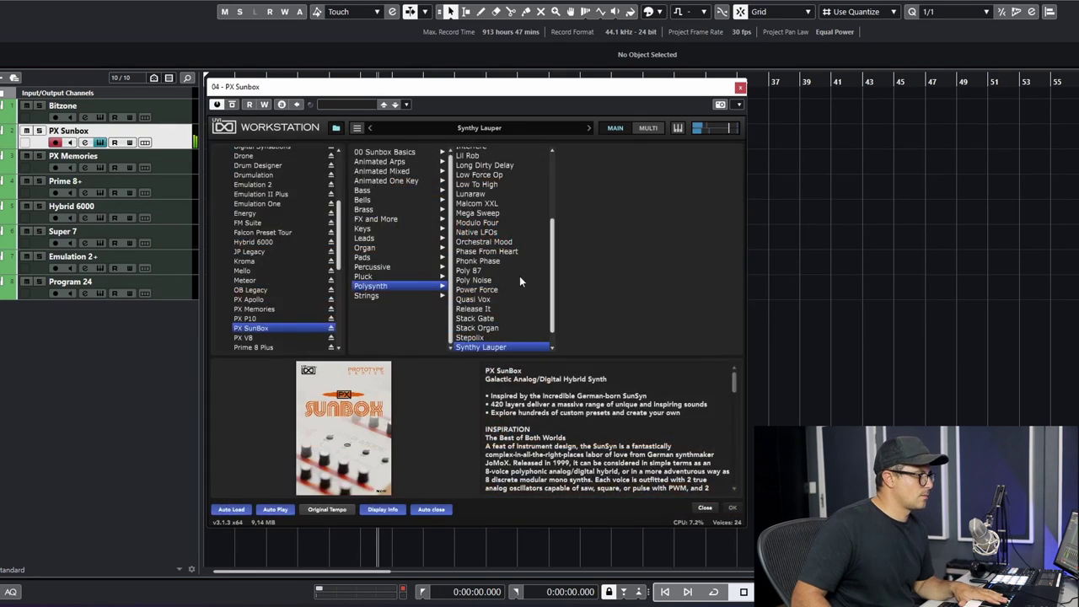
double_click(519, 276)
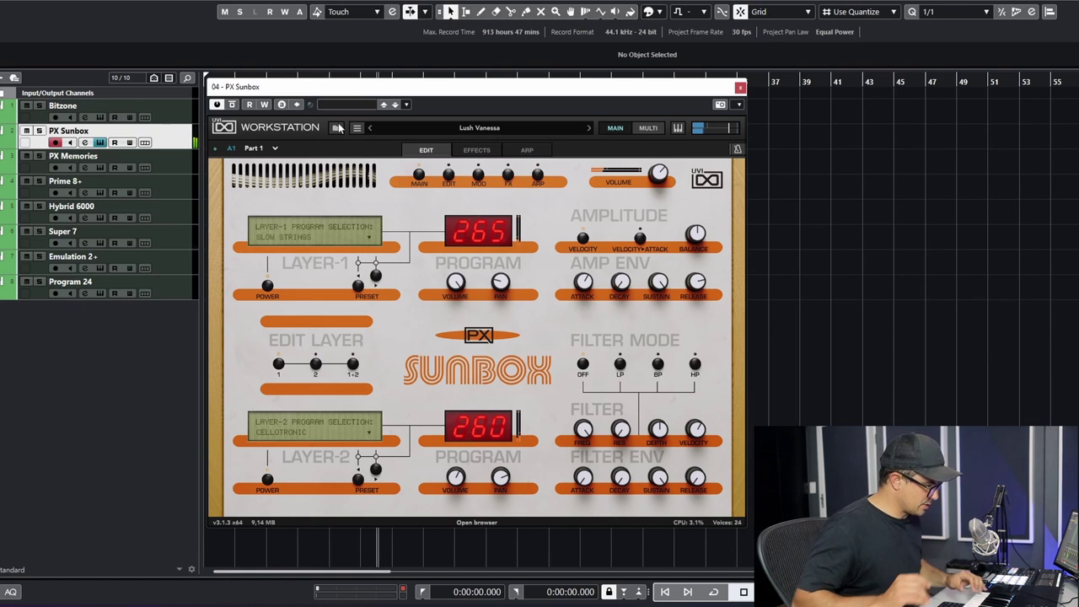
click(588, 128)
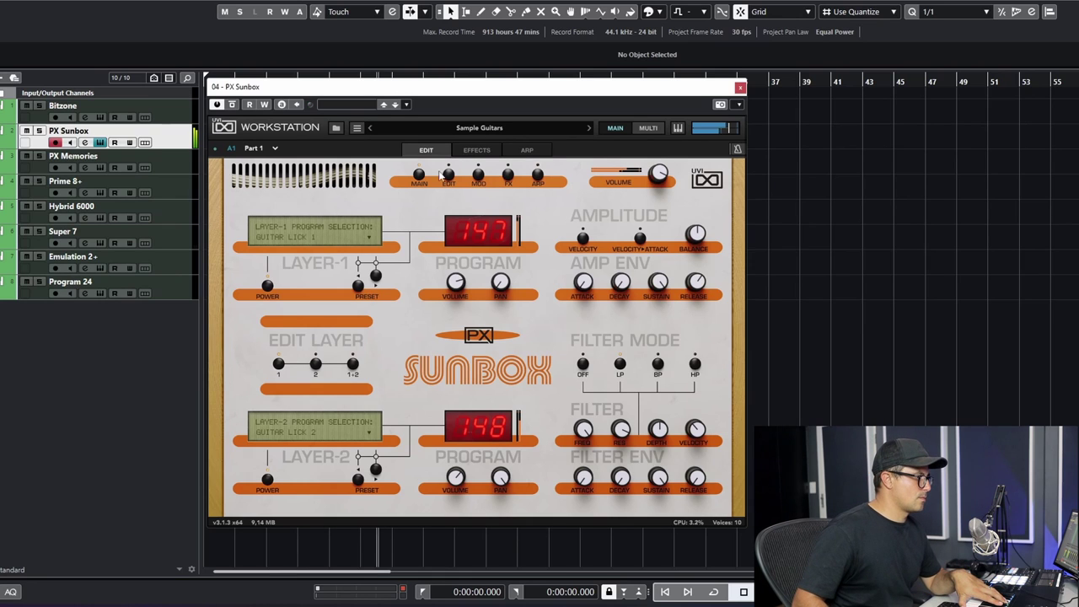
click(588, 128)
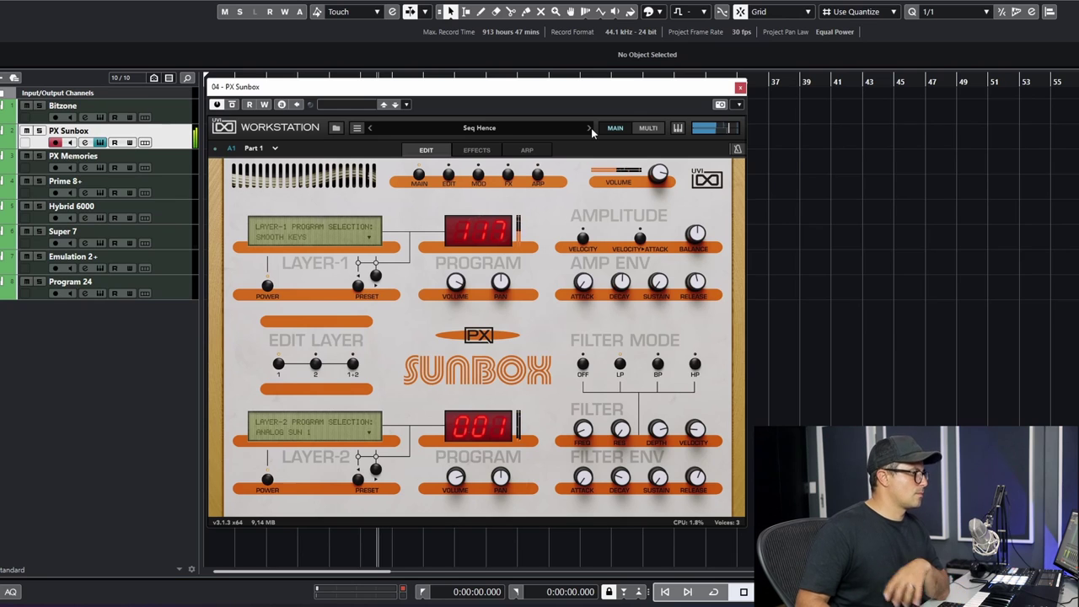
click(591, 128)
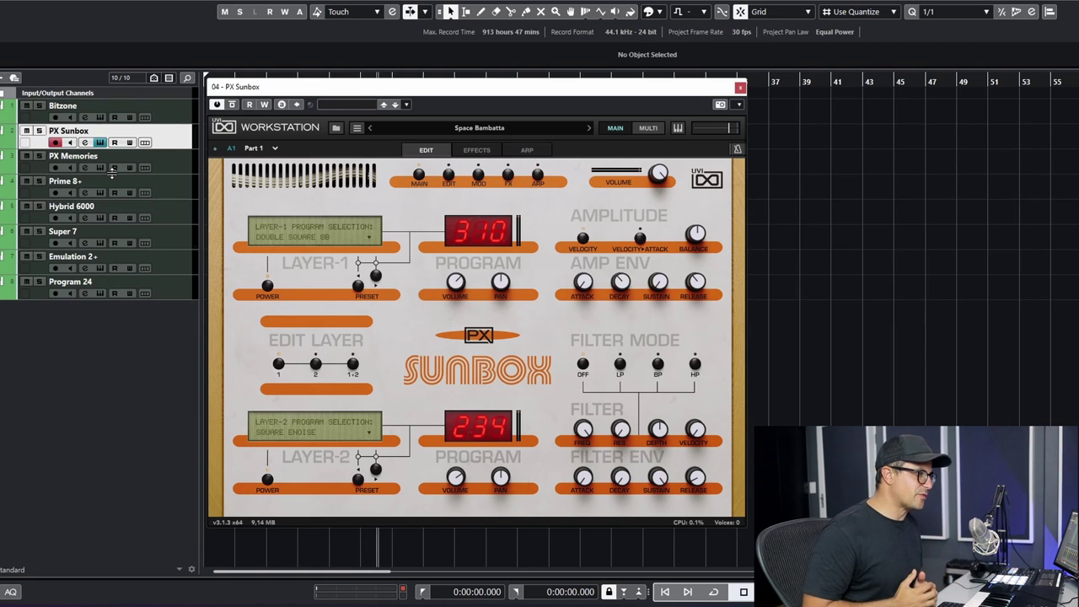
Select the Bitzone track, replacing the open PX Sunbox window with the Bitzone instrument.
click(95, 113)
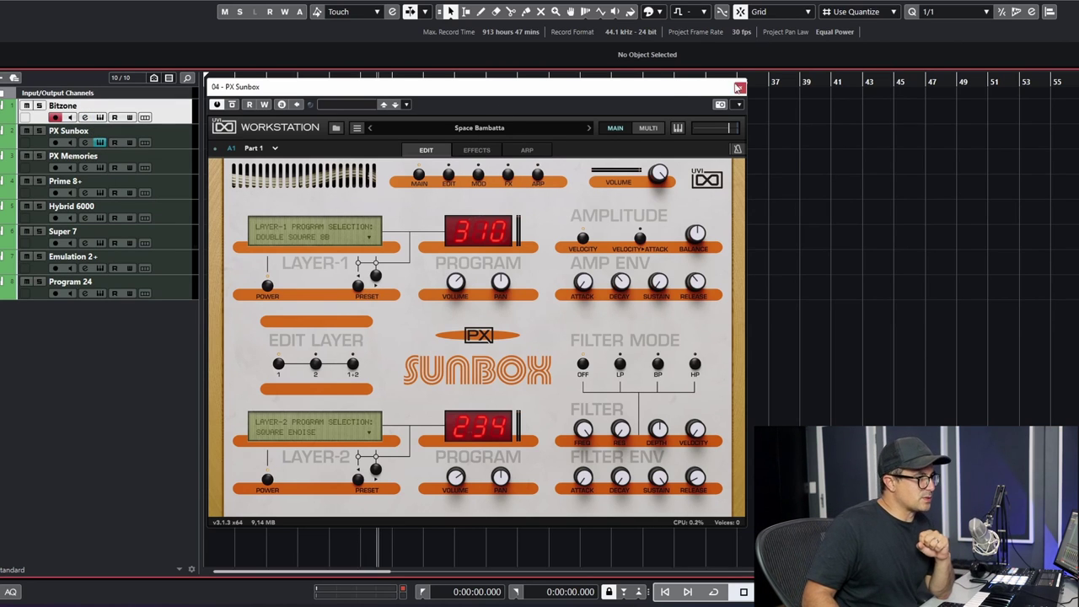
click(739, 86)
click(99, 117)
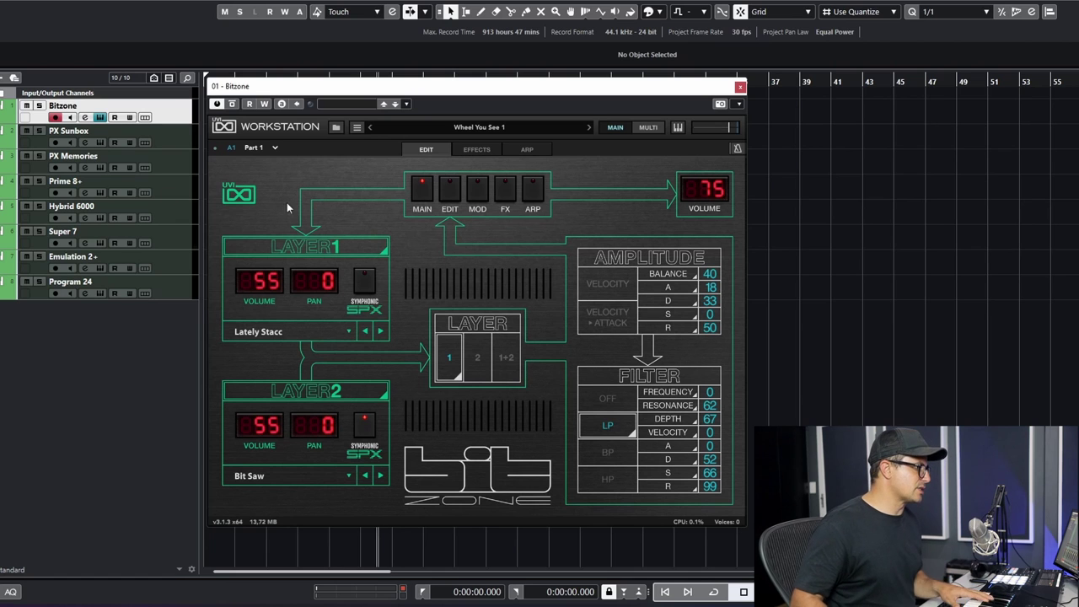
Audition the Bit Zone presets SP Arp Verb and Space Delay from the Animated Arp category.
click(336, 127)
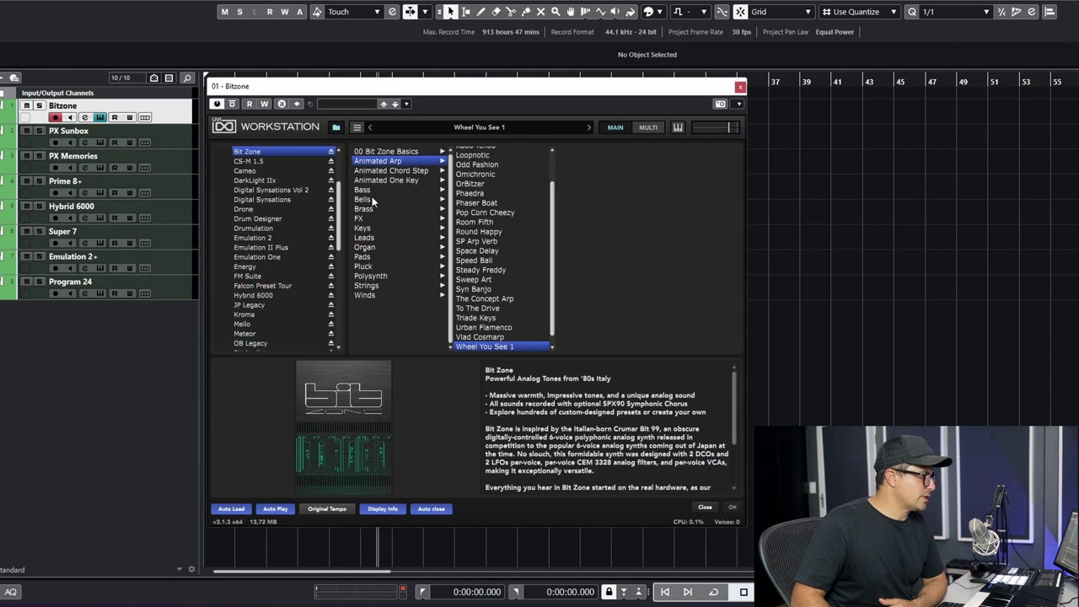
scroll(477, 189, up, 2)
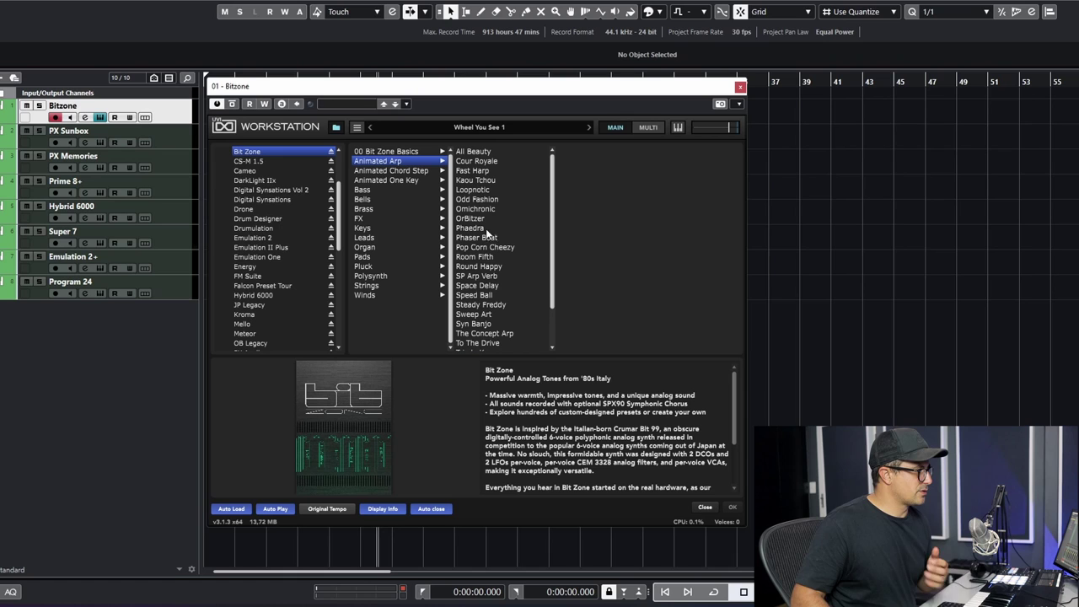
double_click(478, 190)
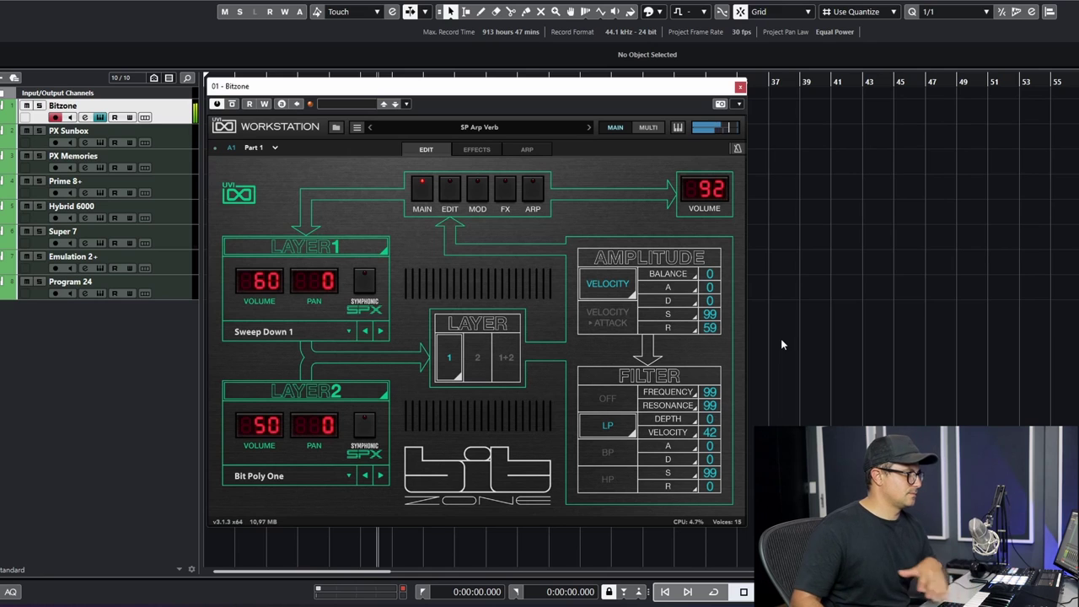
click(589, 127)
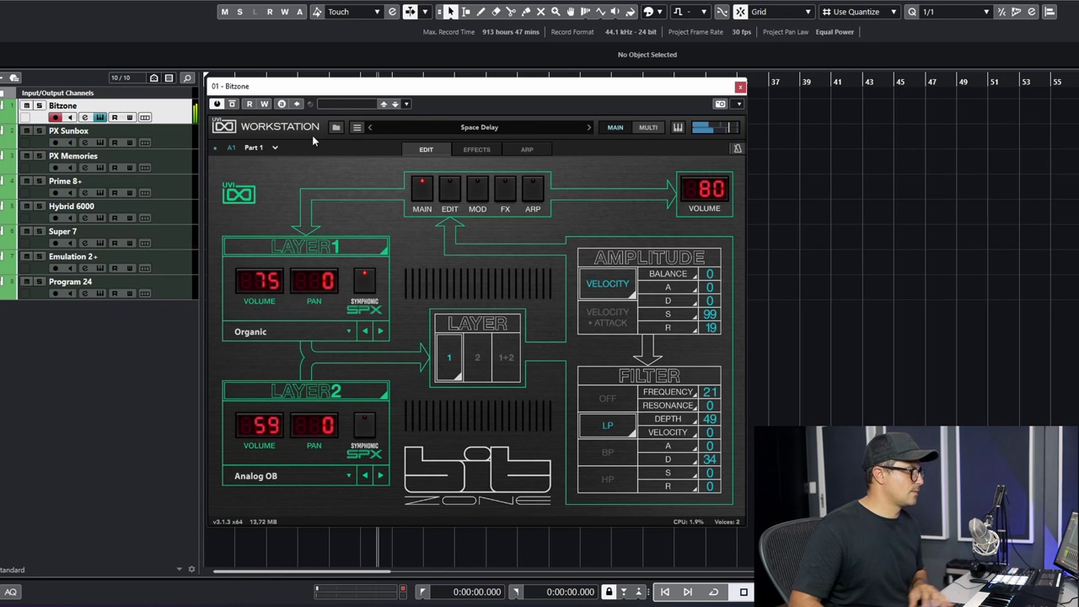
Load Rainy Moments 1 from the Animated Chord Step category and advance to the Salt In Bank preset.
click(335, 127)
click(383, 171)
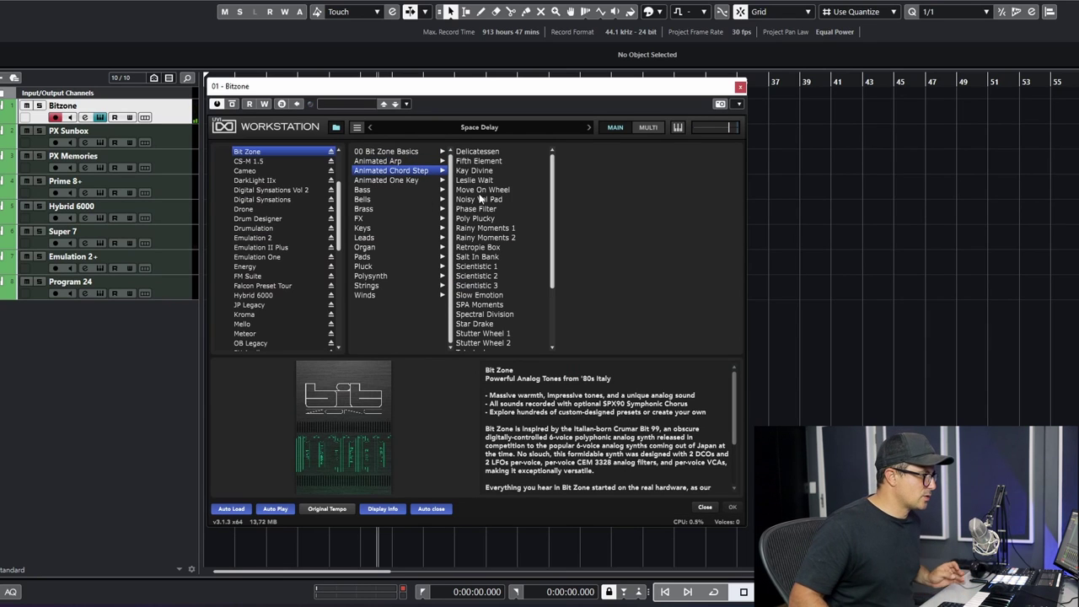
click(482, 227)
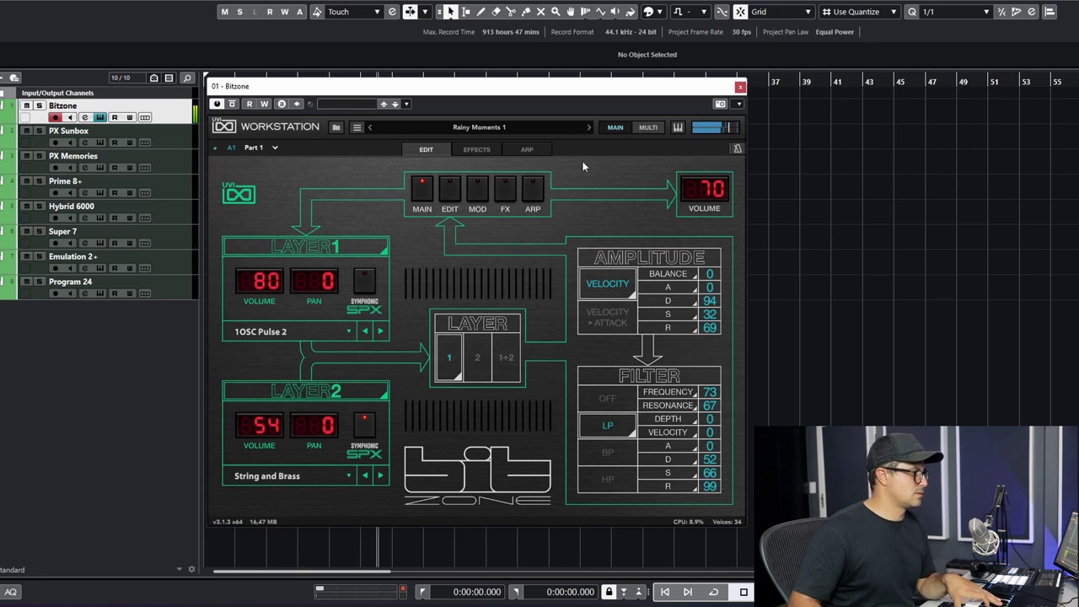
click(589, 128)
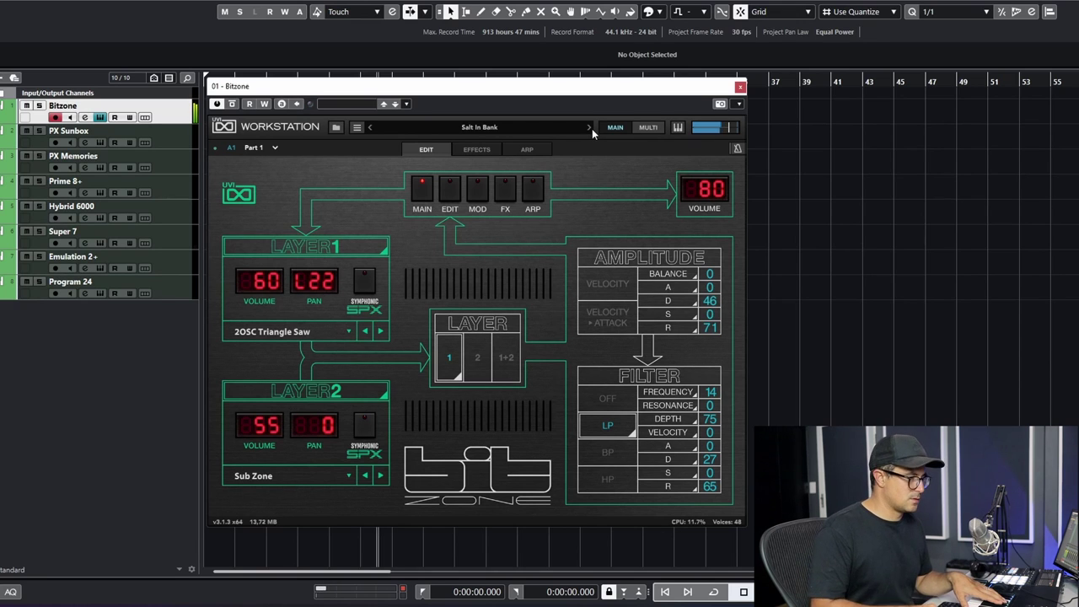
Step through the animated Bit Zone presets Noisy Vel Pad, Triplet De Belleville, Unpredictive Wheel and Velocistepad.
click(591, 128)
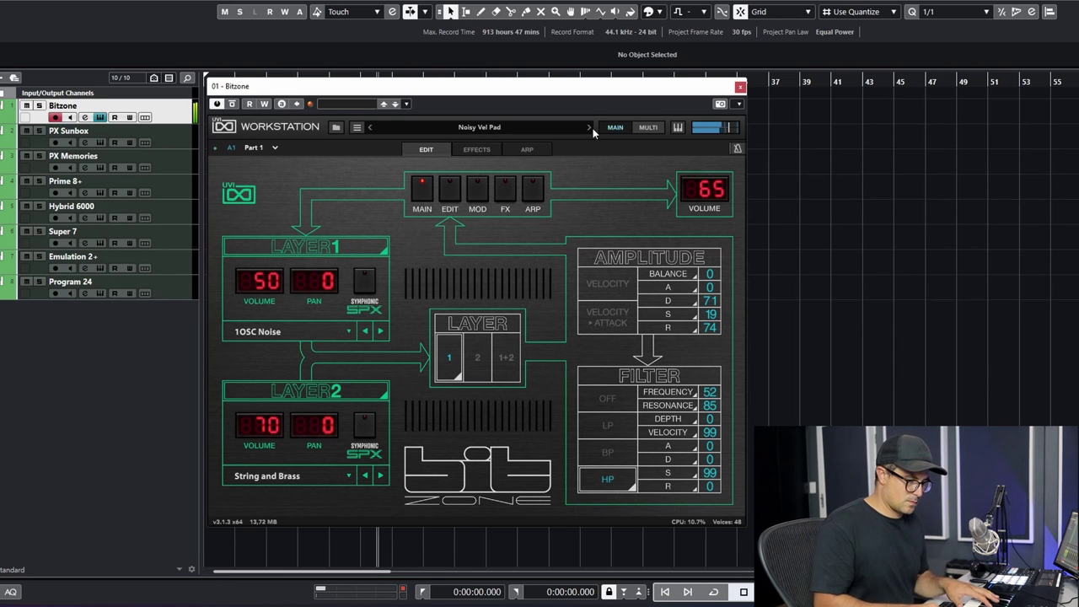
click(592, 129)
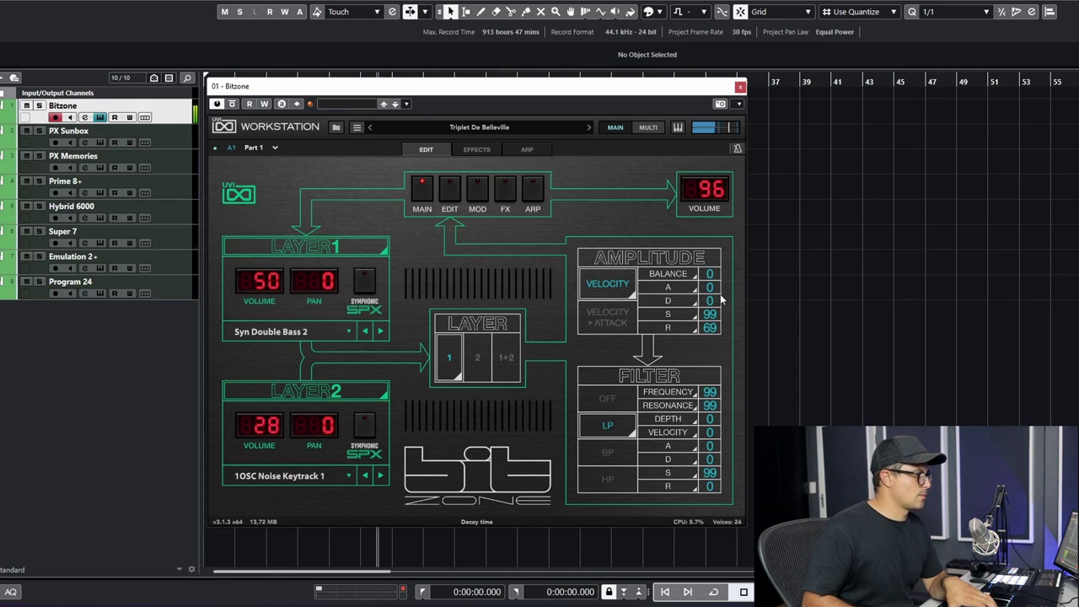
click(592, 129)
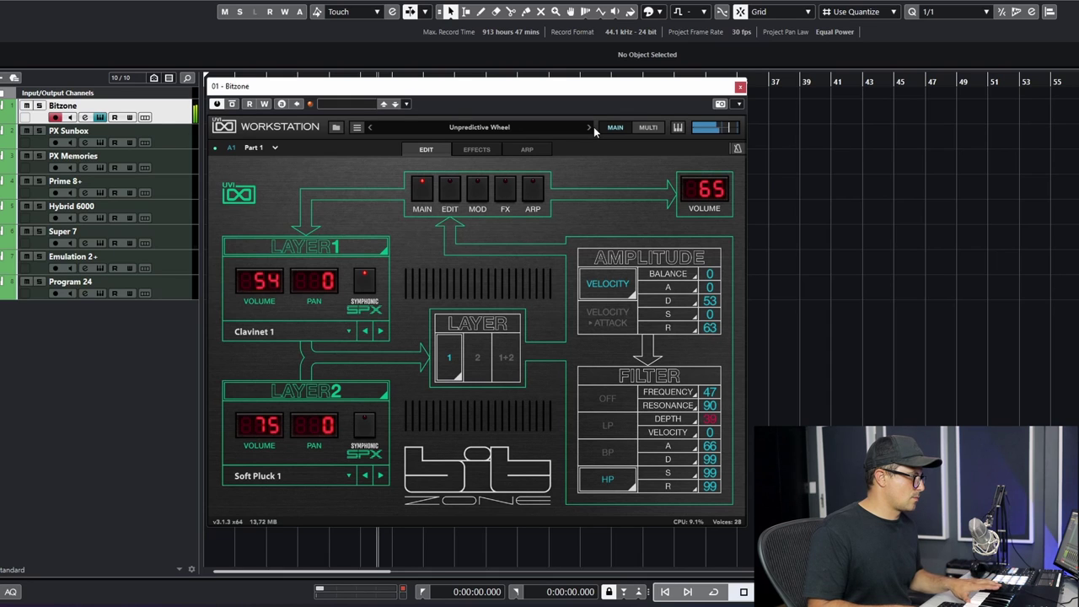
click(593, 127)
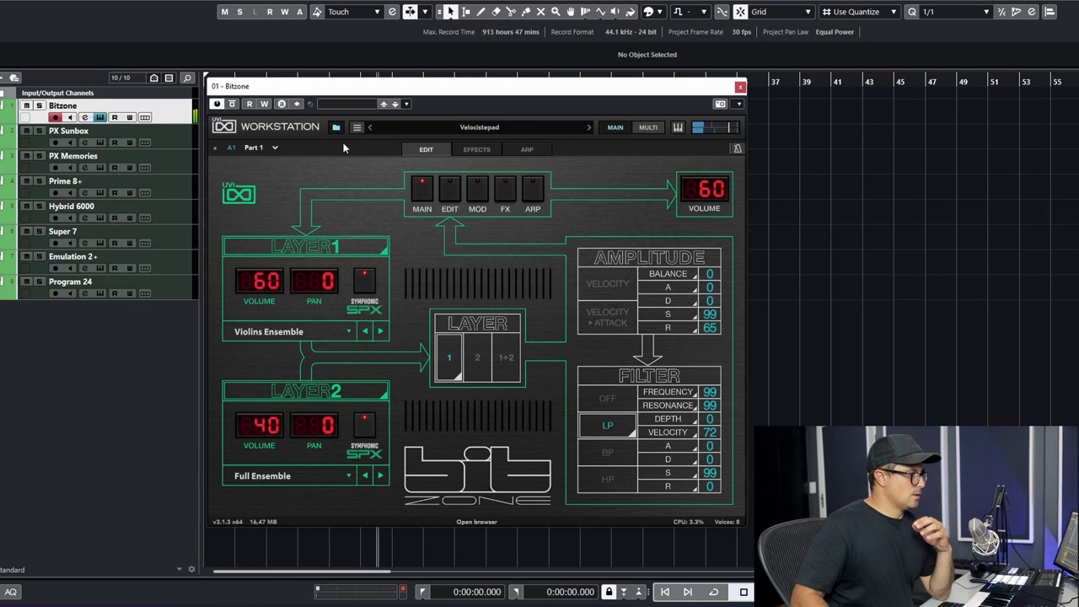
Audition the Bass category presets Seq Bit Bass 3, Seq Bit Bass 4 and Timbass Land.
click(592, 129)
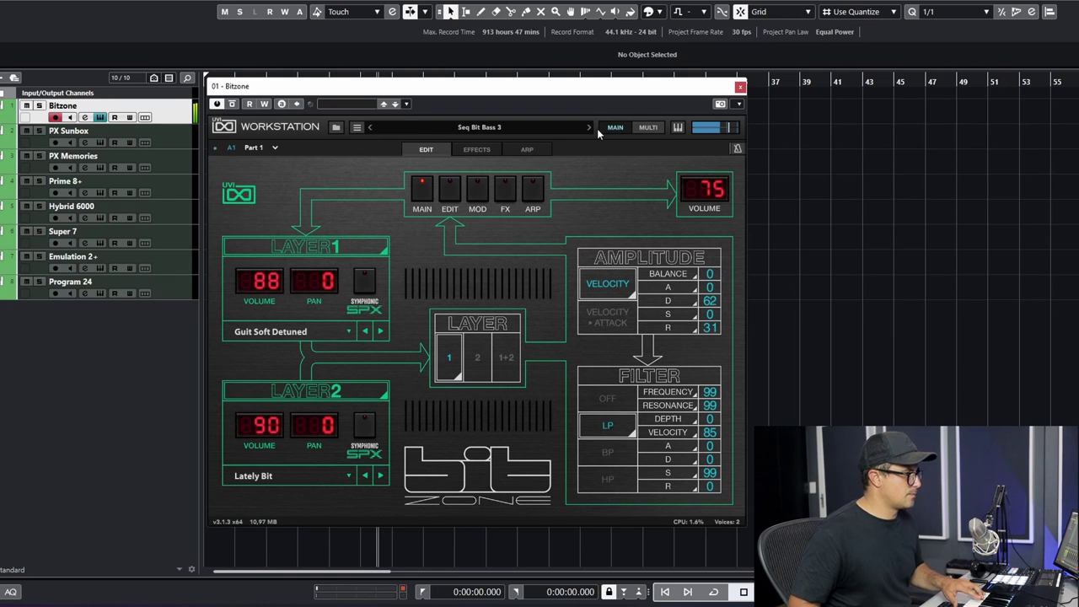
click(588, 128)
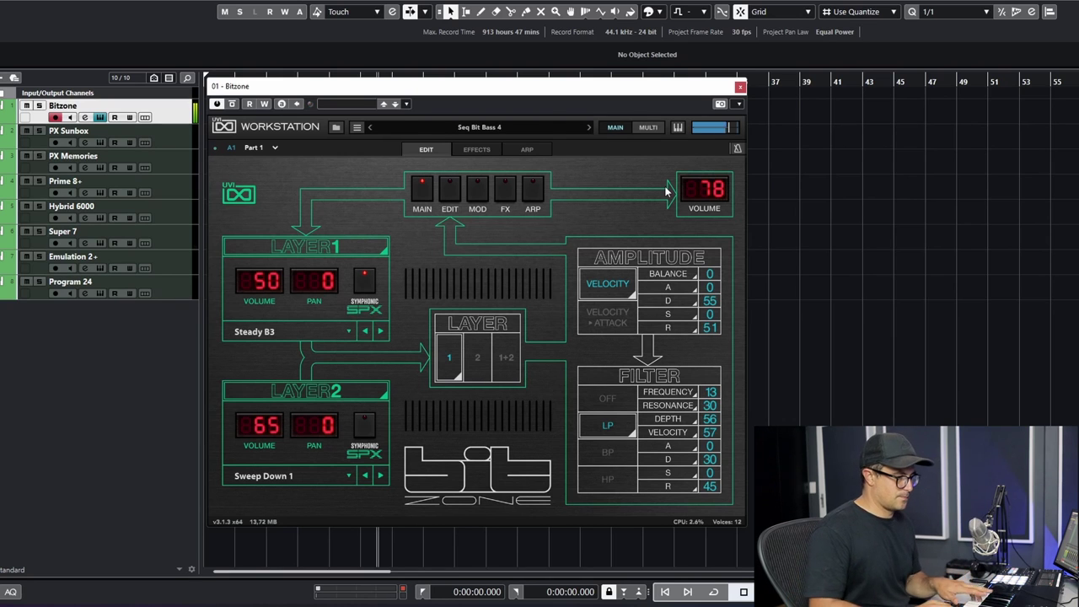
click(336, 128)
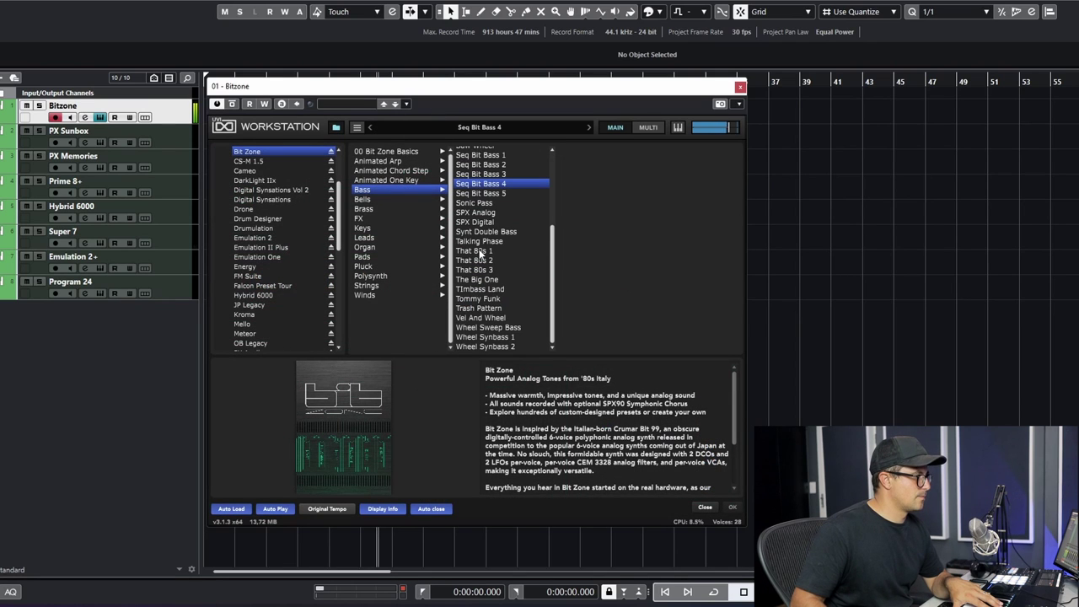
double_click(478, 258)
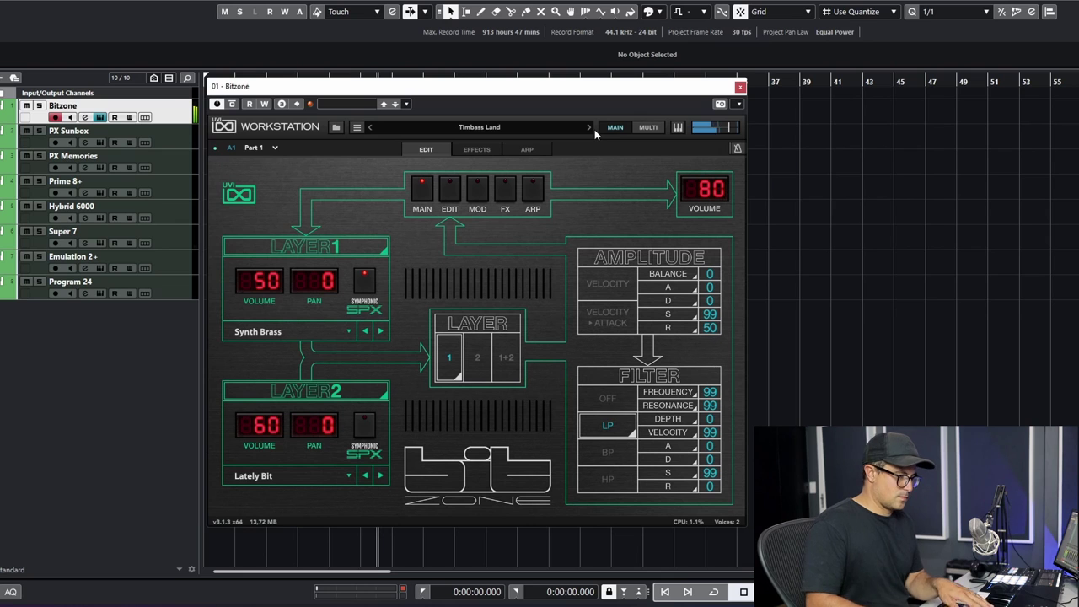
Browse the Bit Zone Pads category and load the Like A Phasor preset.
click(336, 126)
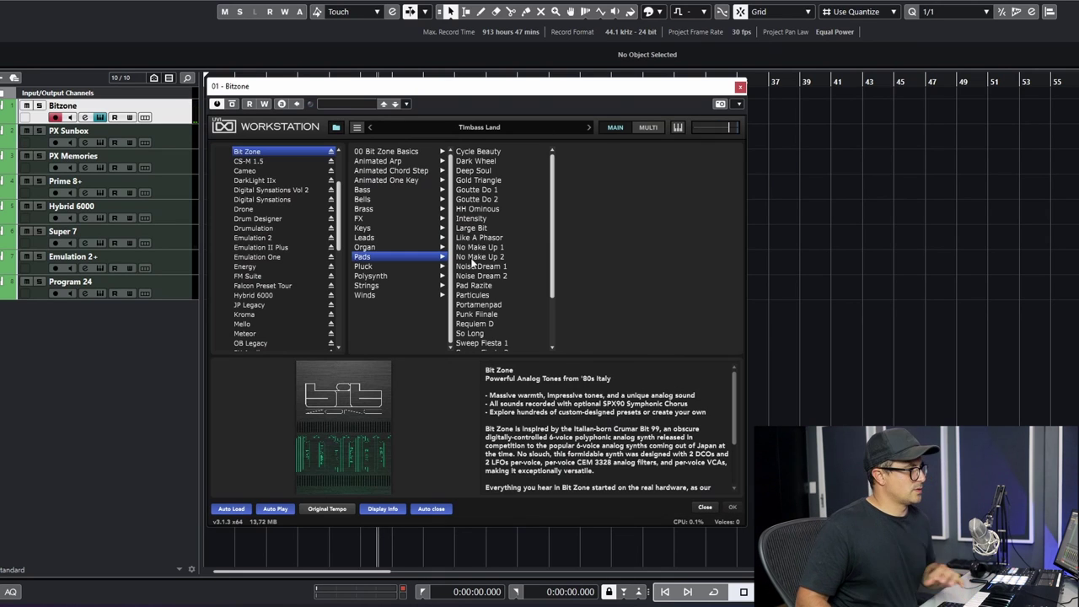
click(476, 239)
double_click(473, 240)
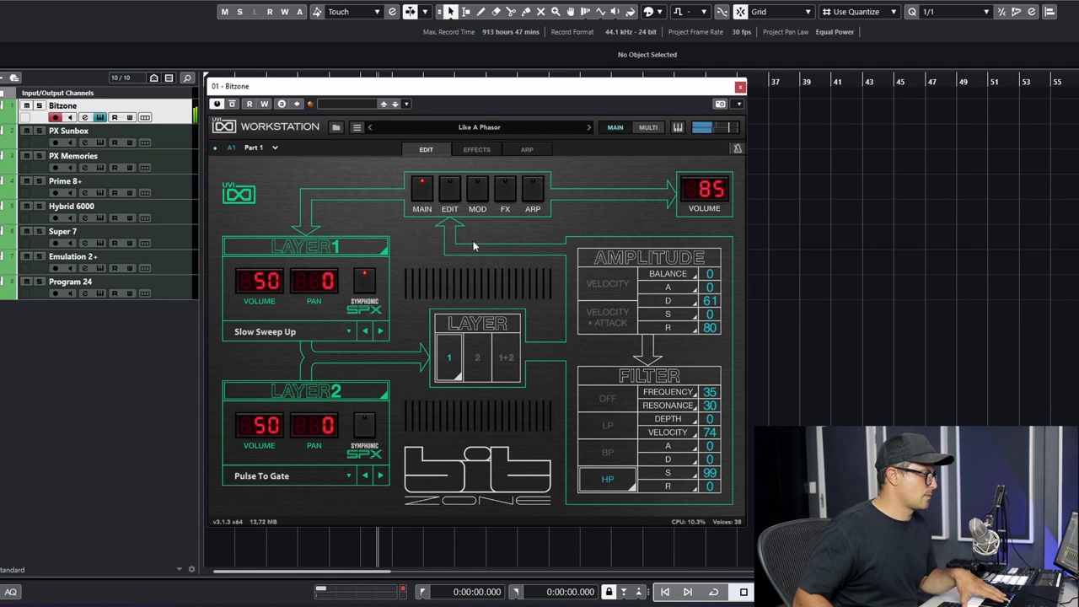
Load the Trailer Mood preset from the Pads category, followed by the Mega Composite preset.
click(337, 127)
scroll(493, 312, down, 1)
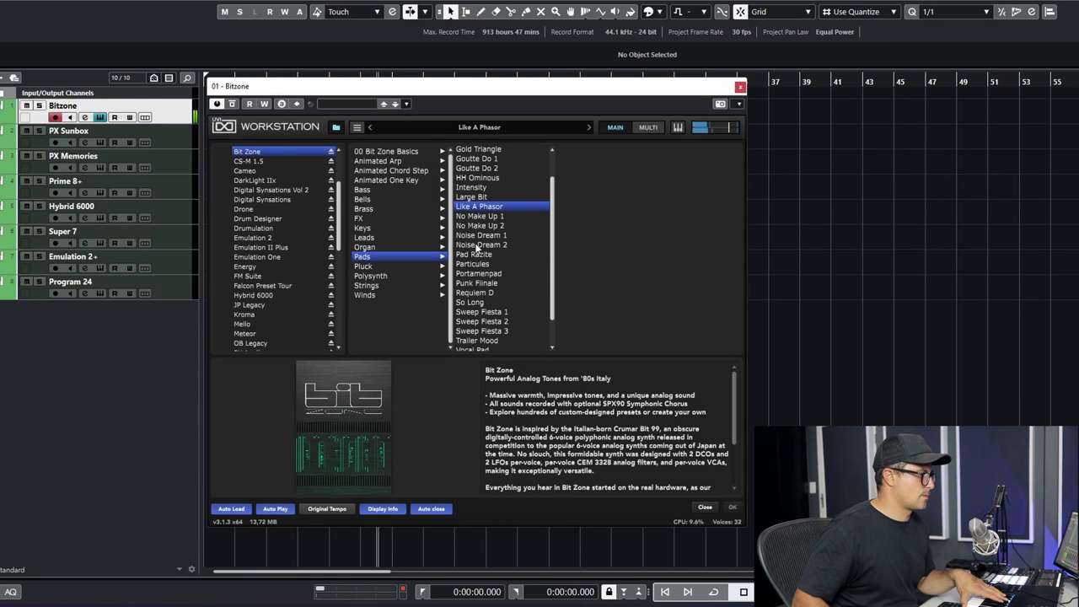
double_click(477, 340)
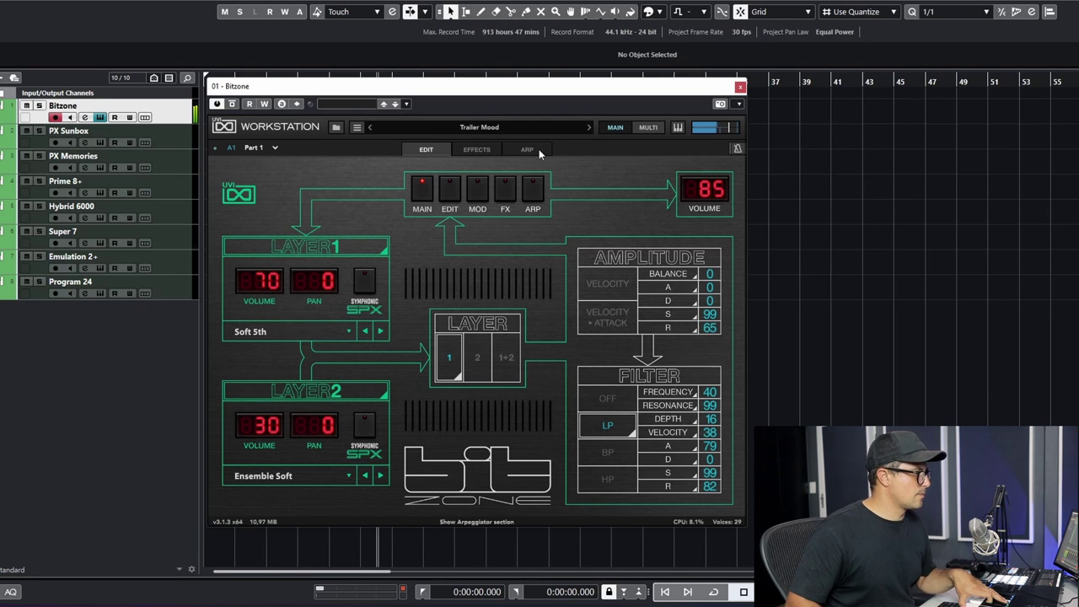
click(334, 127)
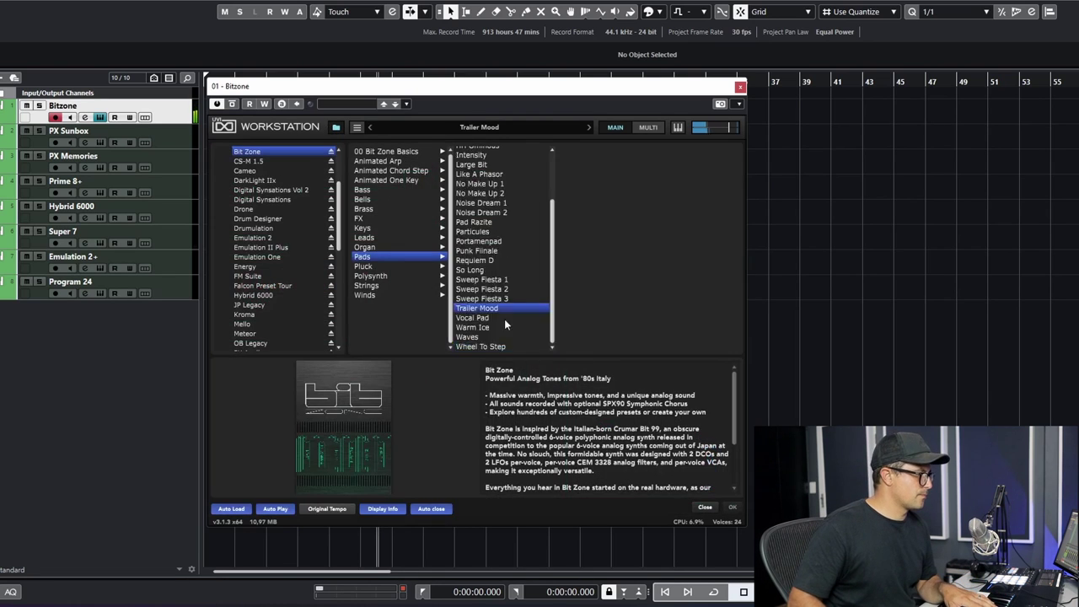
double_click(504, 310)
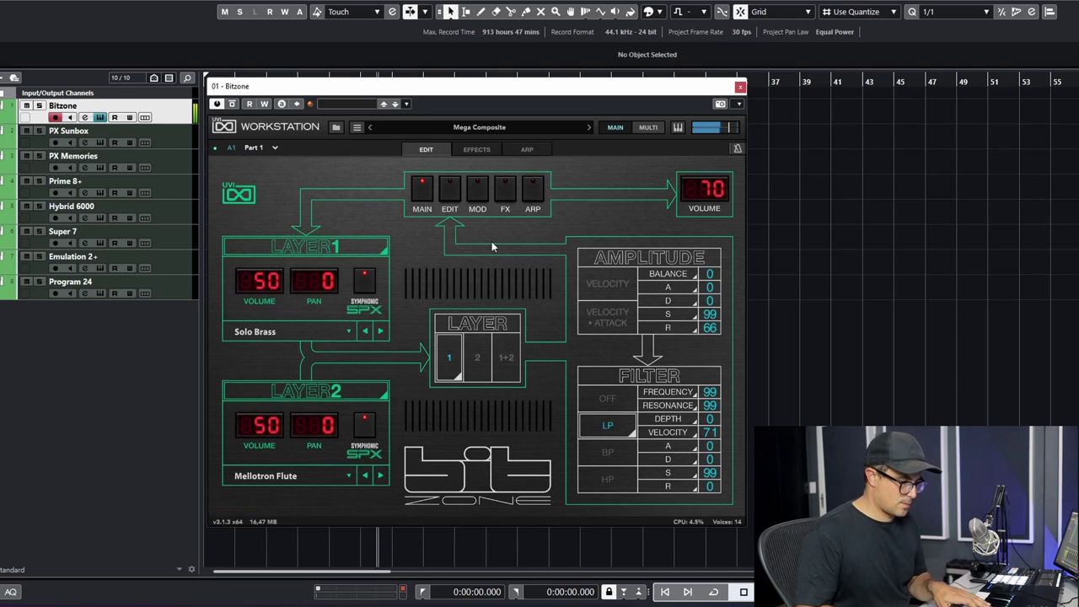